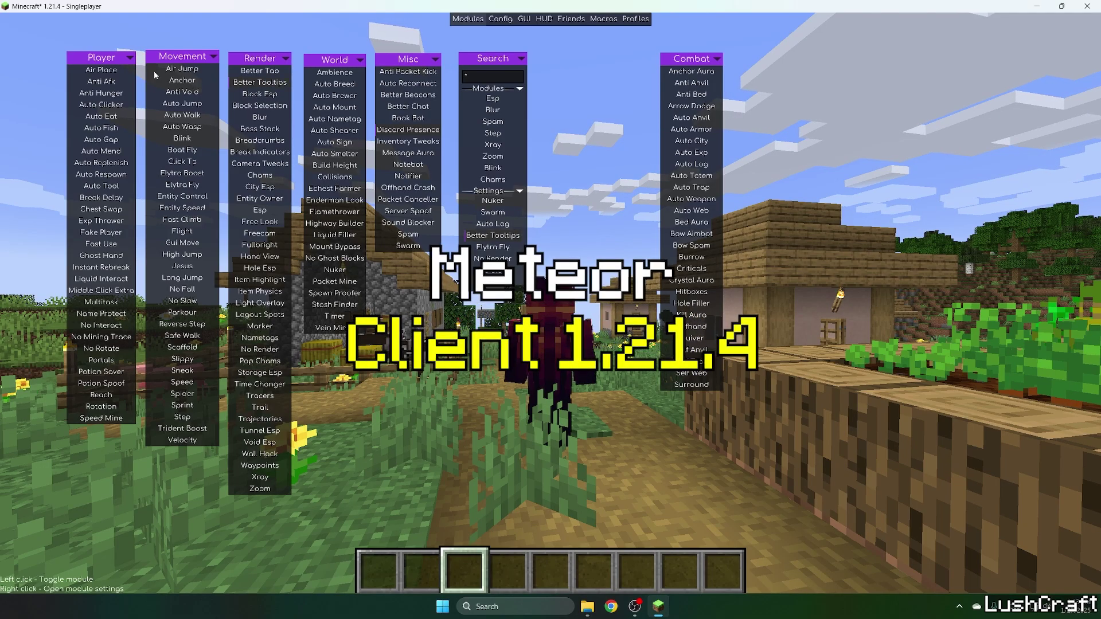
- Dismiss the Meteor Client click-GUI with Escape to get back to gameplay
key("Escape")
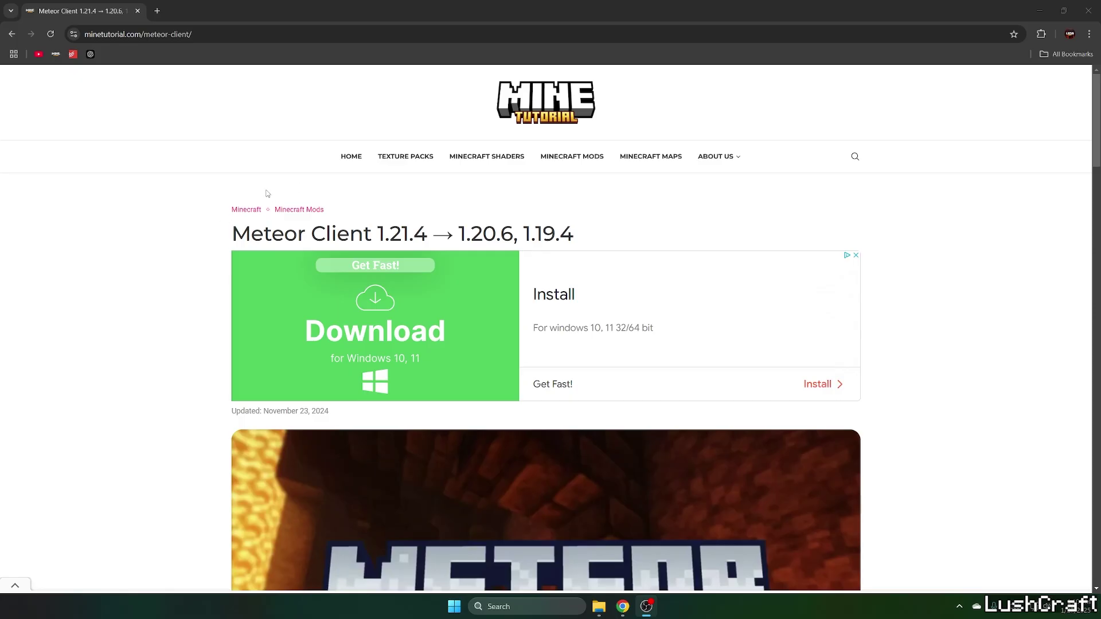
scroll(249, 192, "down", 4)
scroll(224, 196, "down", 4)
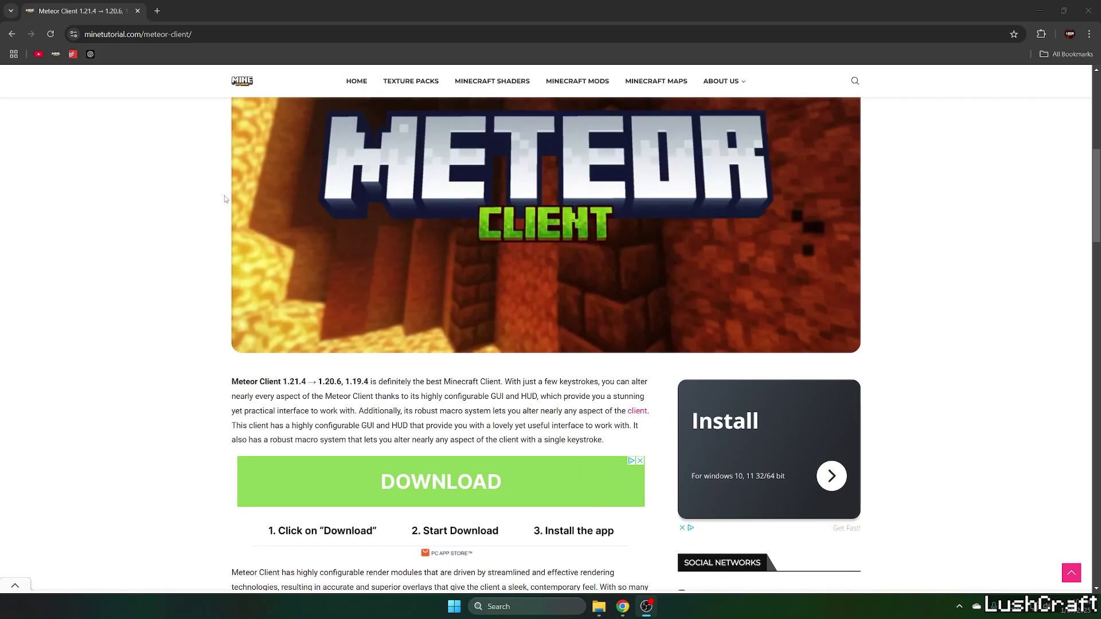
scroll(224, 195, "down", 3)
scroll(213, 197, "down", 3)
scroll(213, 197, "down", 4)
scroll(213, 207, "down", 4)
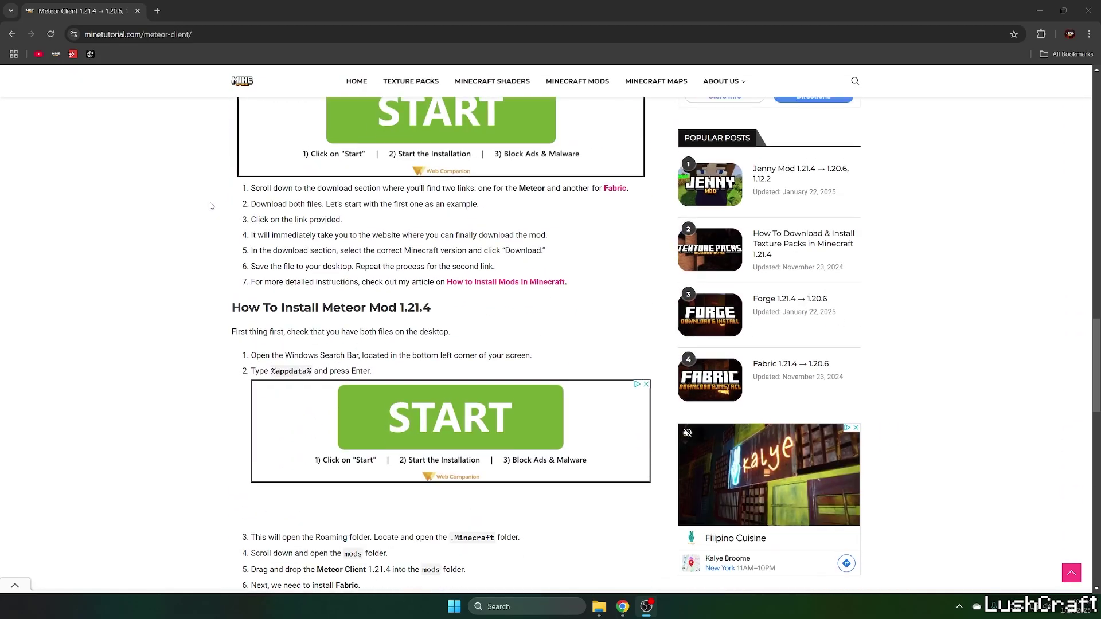
scroll(212, 212, "down", 2)
scroll(213, 212, "down", 2)
scroll(212, 227, "down", 1)
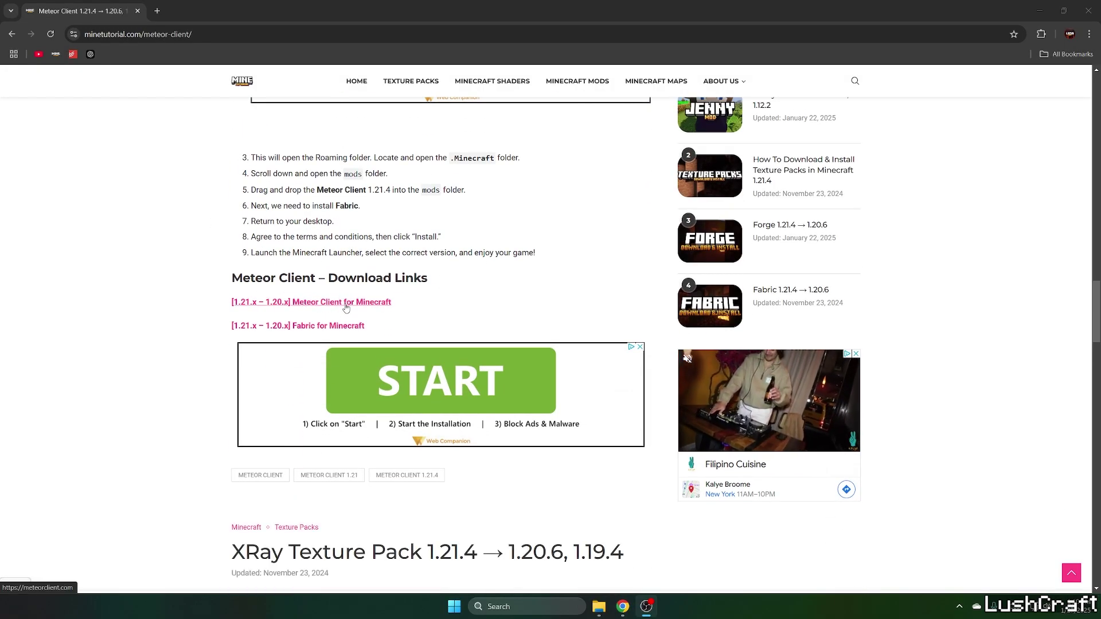
- Open meteorclient.com in a new tab and download the Windows Fabric installer from fabricmc.net
middle_click(344, 303)
left_click(321, 326)
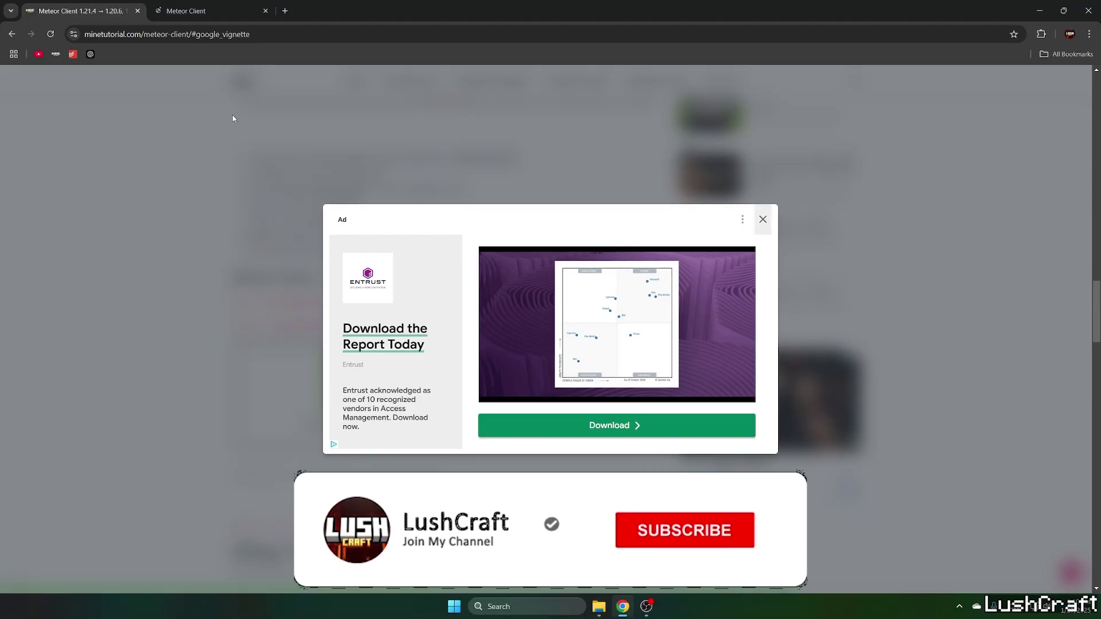
left_click(233, 115)
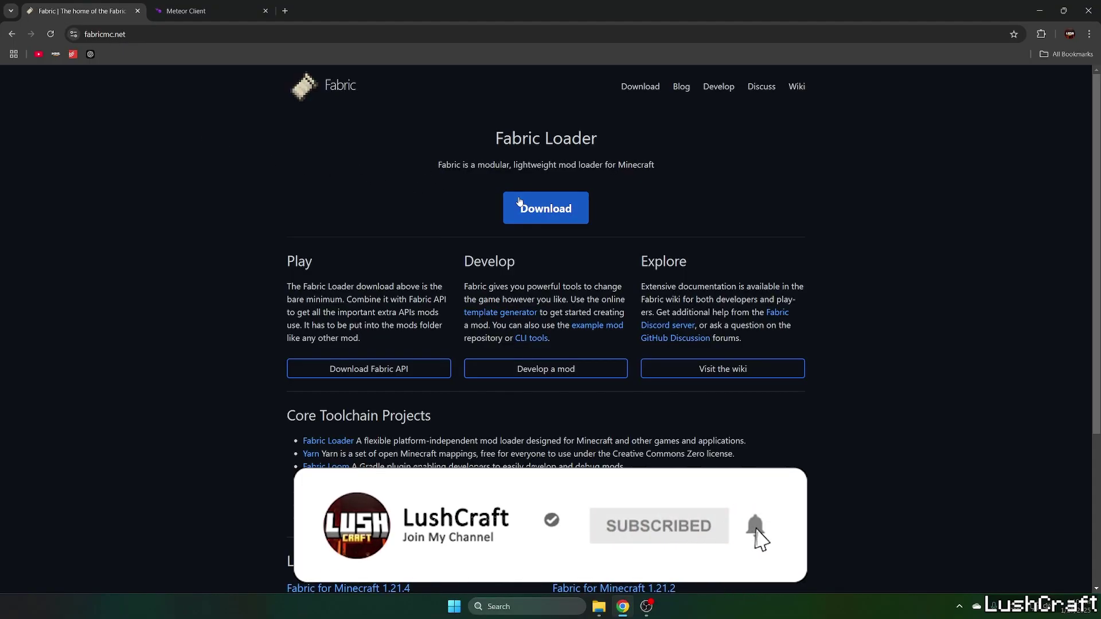
left_click(537, 189)
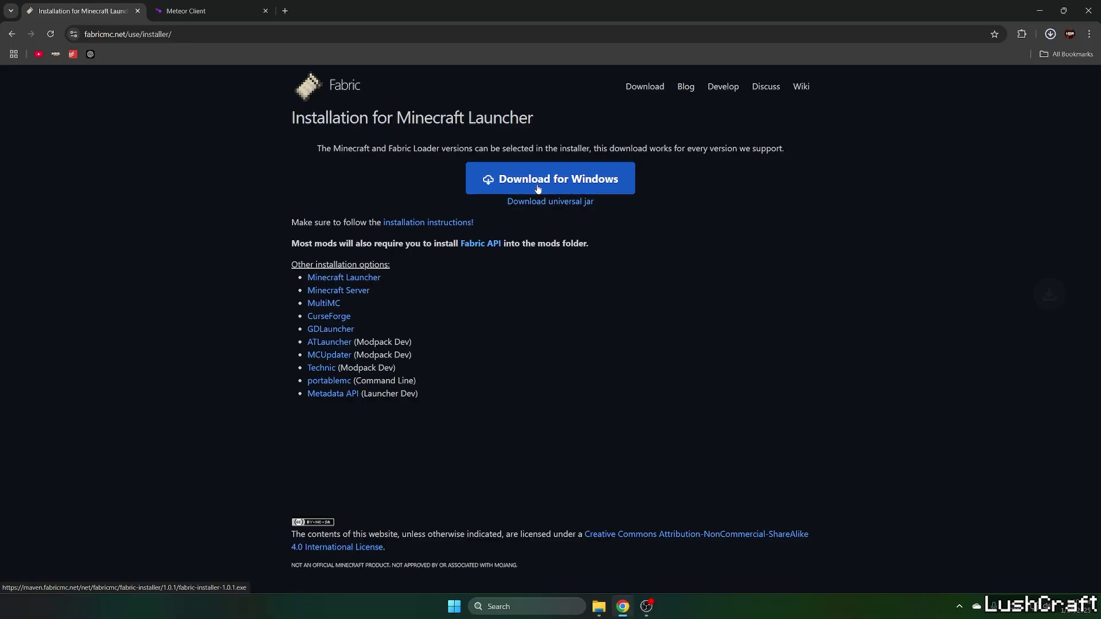
- Skip the AdFoc.us countdown to begin downloading the Meteor Client 1.21.4 mod
left_click(211, 10)
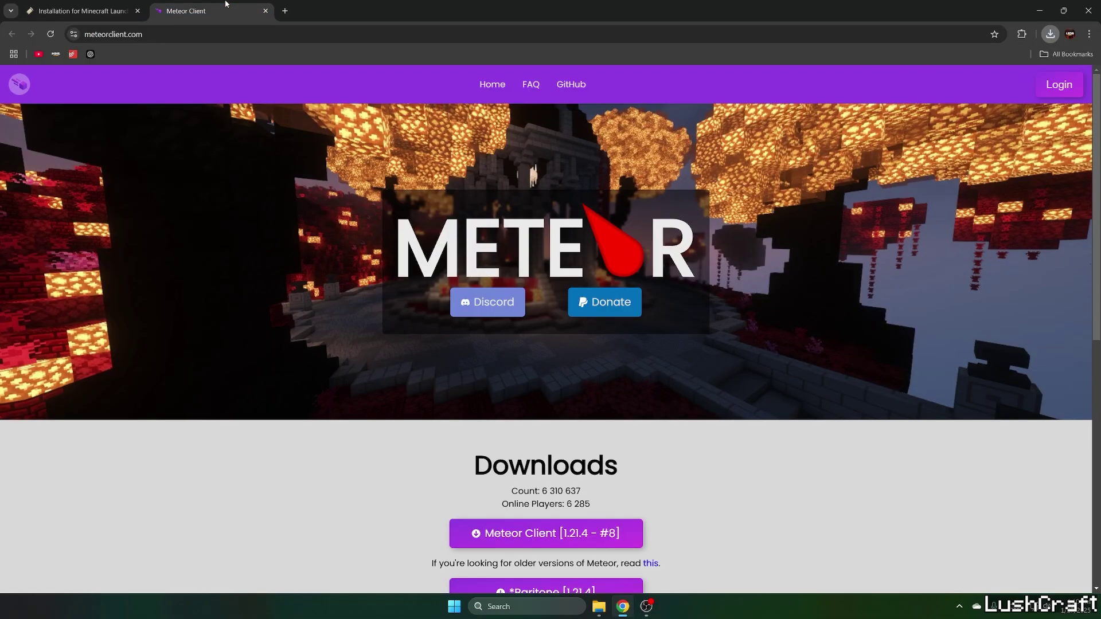
scroll(408, 258, "down", 3)
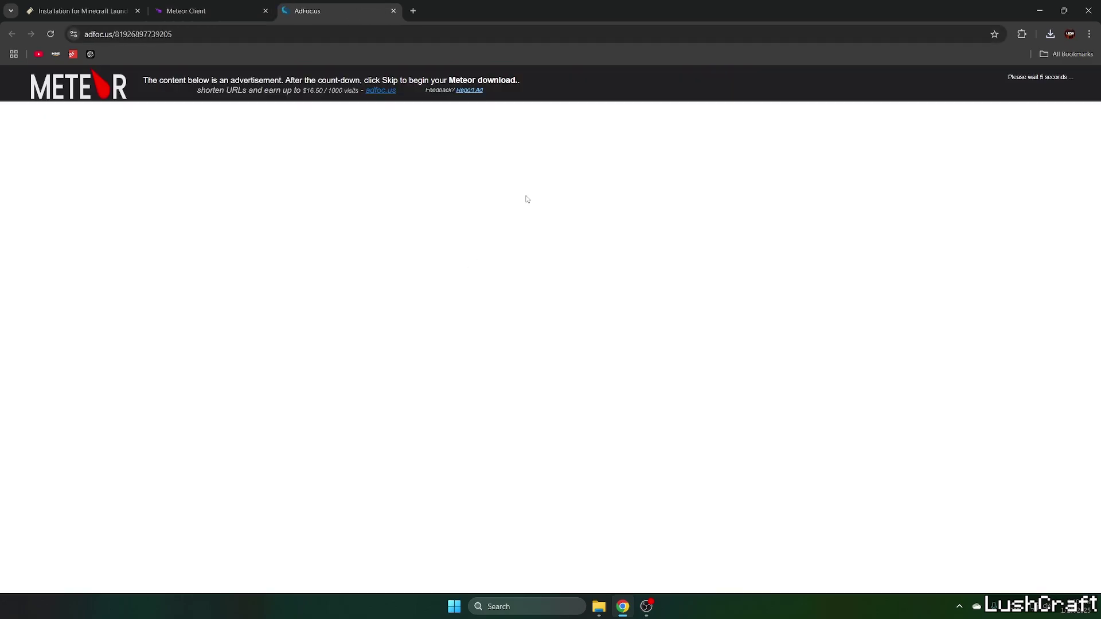
left_click(1036, 84)
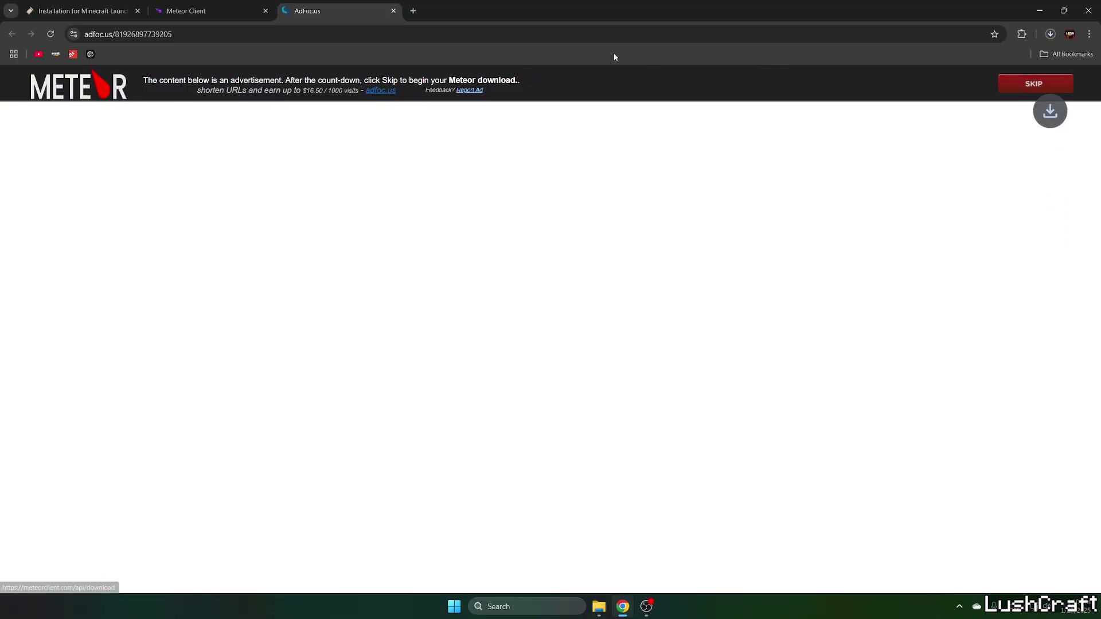
- Move the downloaded Meteor Client and Fabric installer files onto the desktop
double_click(892, 4)
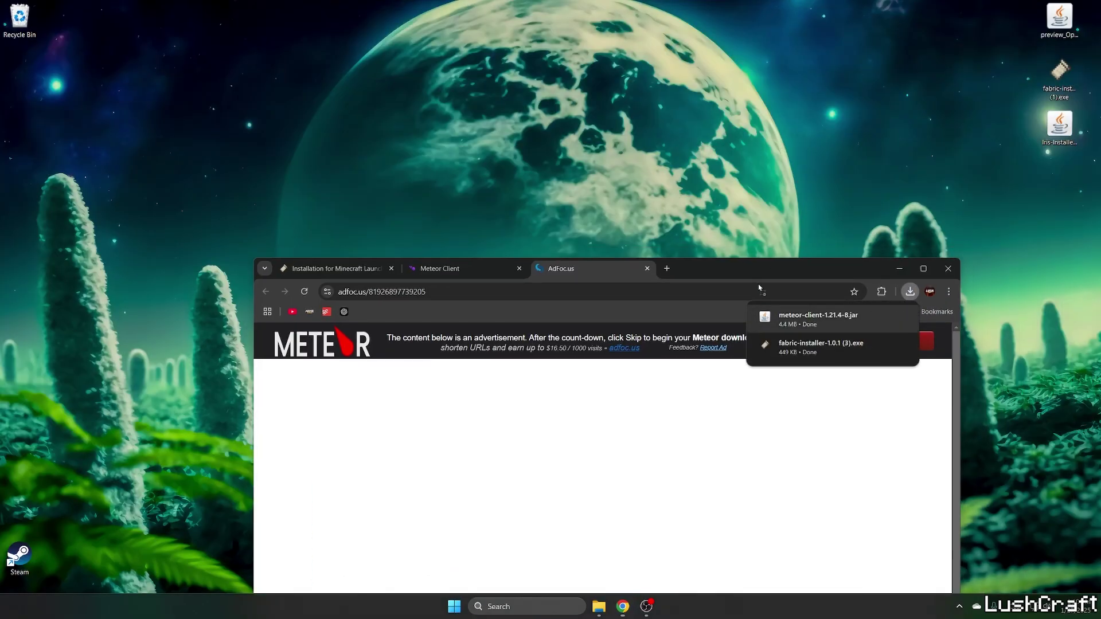
left_click_drag(797, 338, 669, 221)
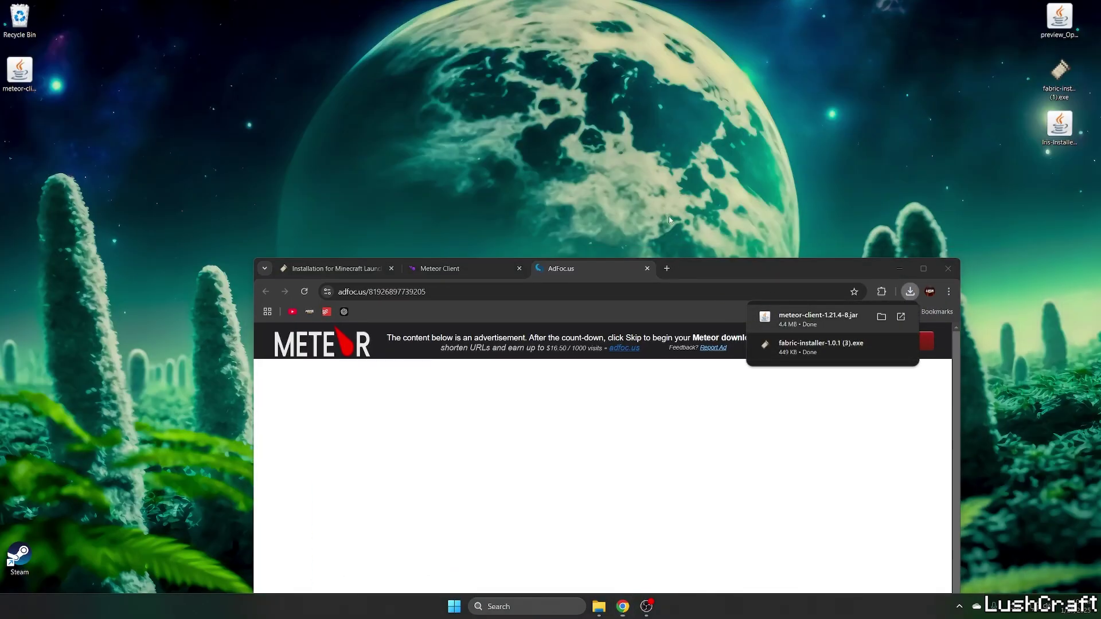
left_click(923, 268)
key("super+d")
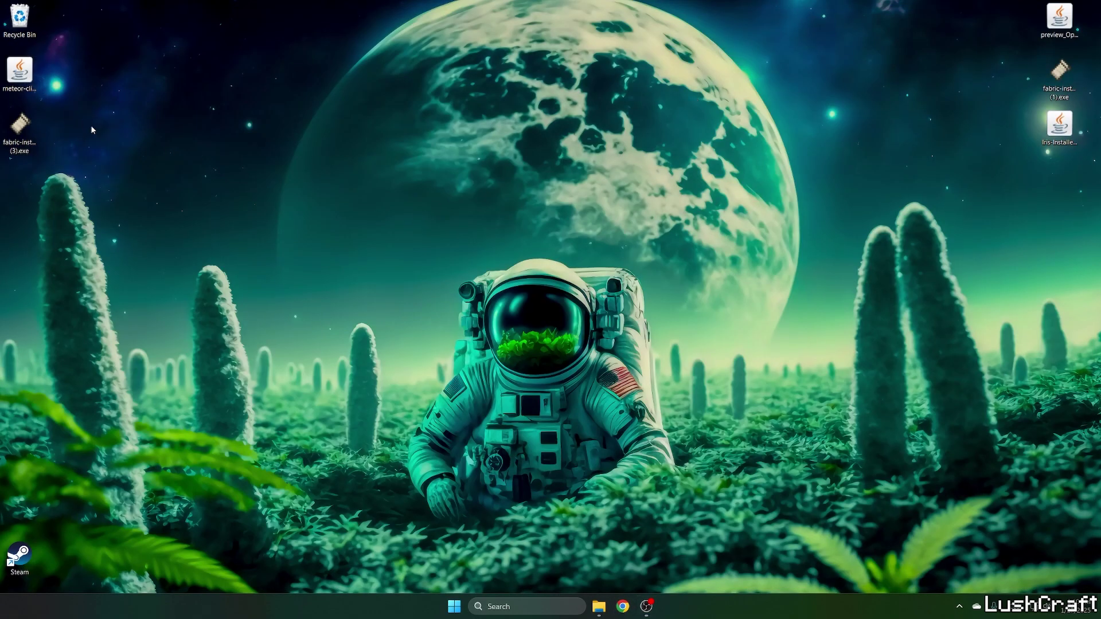
left_click_drag(93, 129, 4, 60)
left_click_drag(19, 104, 394, 193)
key("alt+Tab")
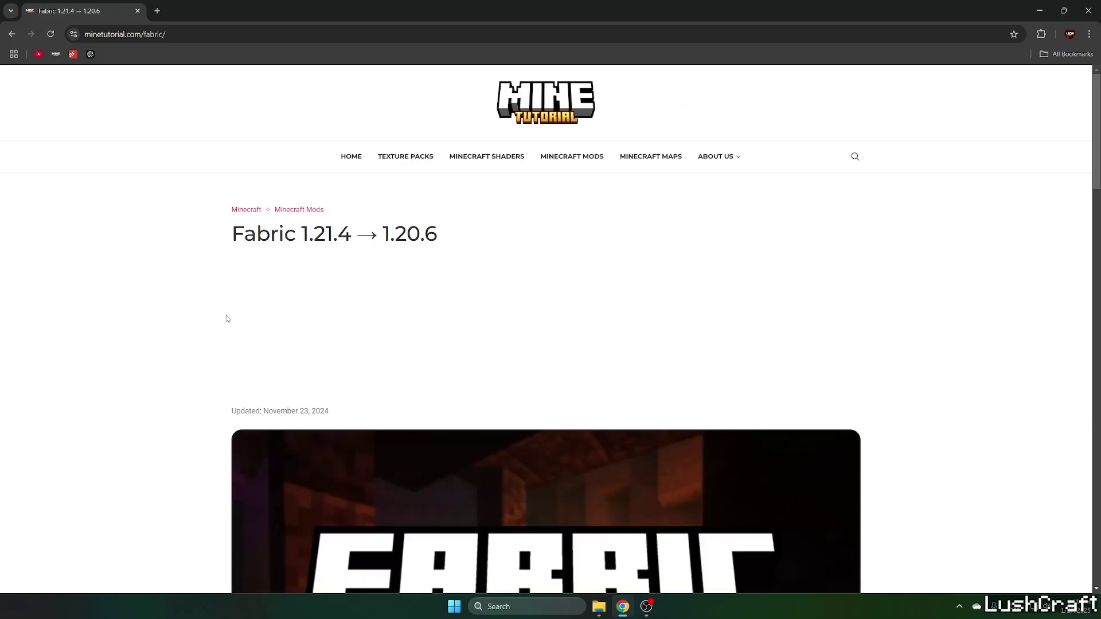
scroll(225, 315, "down", 5)
scroll(226, 315, "down", 5)
scroll(227, 314, "down", 5)
scroll(256, 295, "down", 3)
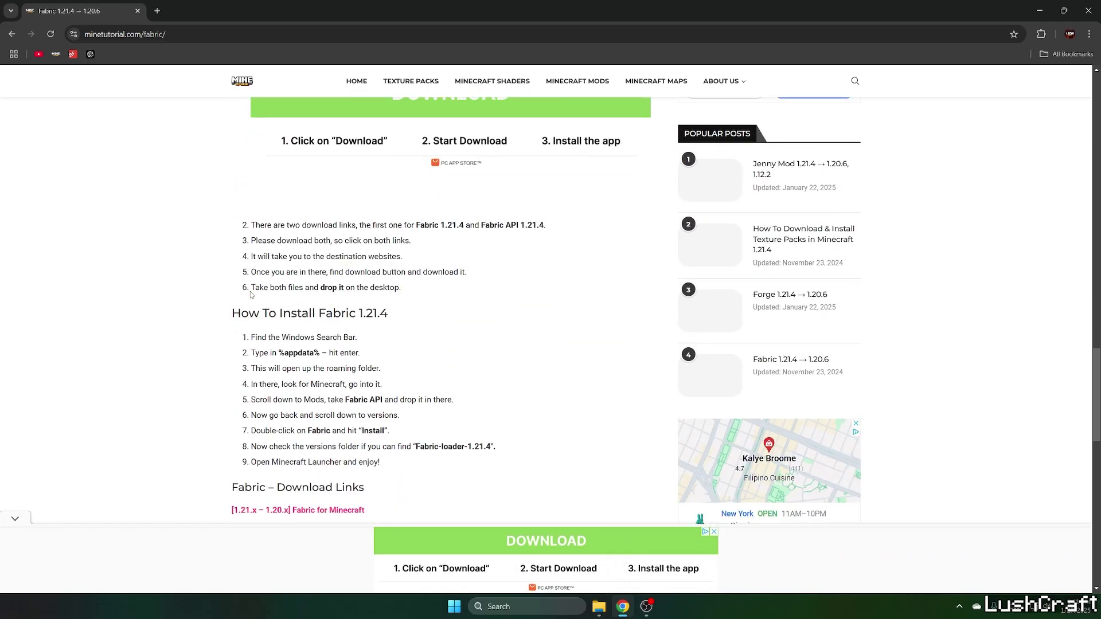
scroll(251, 295, "down", 3)
- Download Fabric API 0.115.0+1.21.4 from Modrinth and place the jar beside the other files
left_click(336, 318)
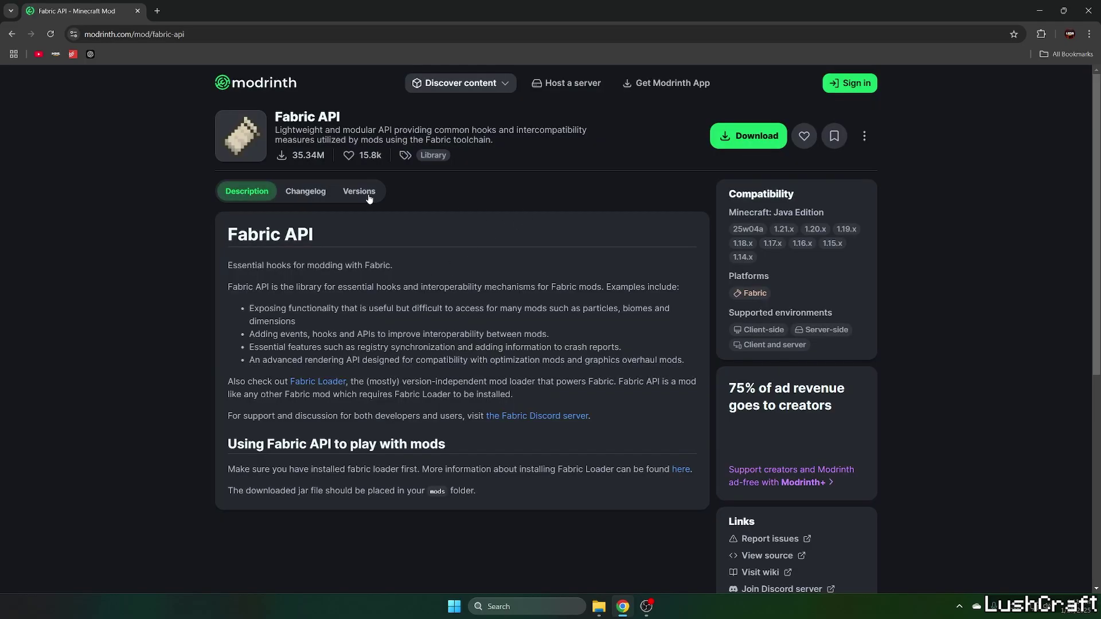
left_click(359, 192)
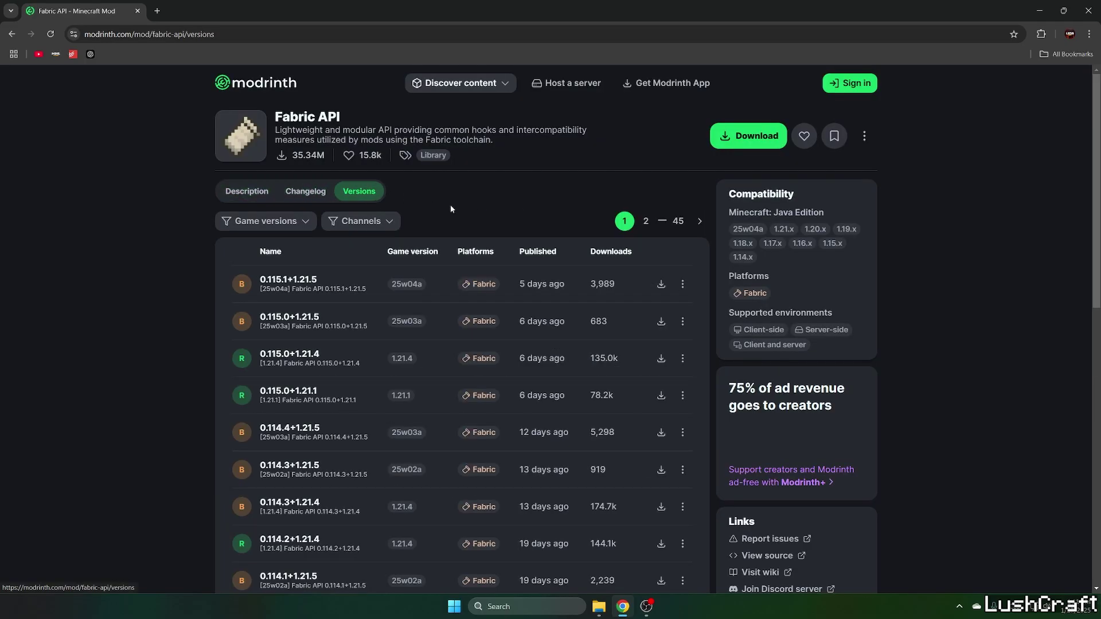
left_click(661, 358)
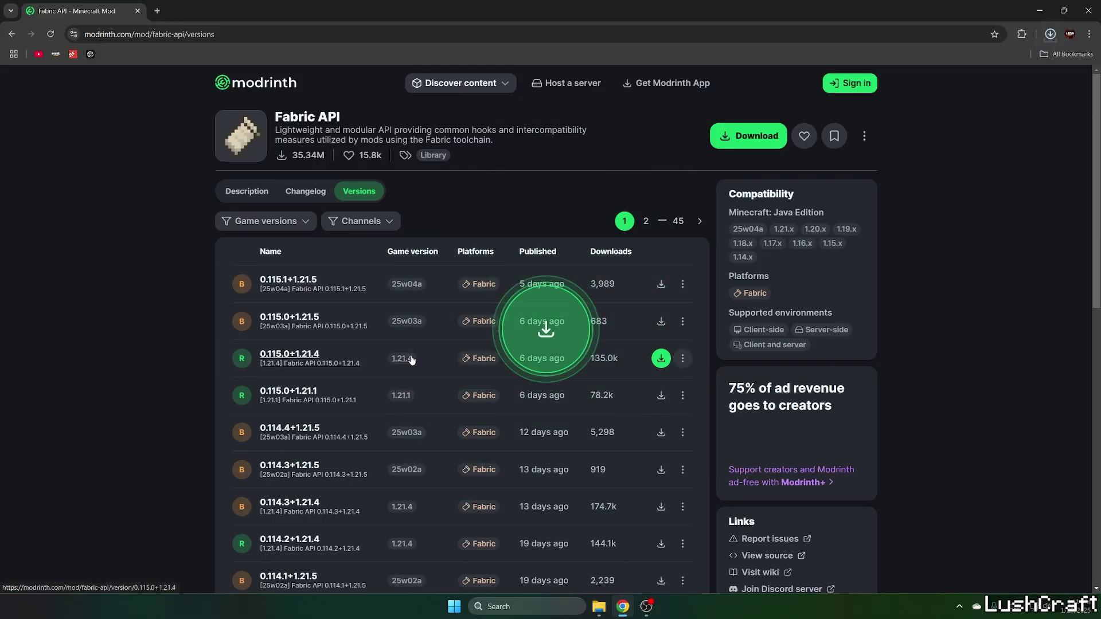
left_click_drag(763, 13, 763, 364)
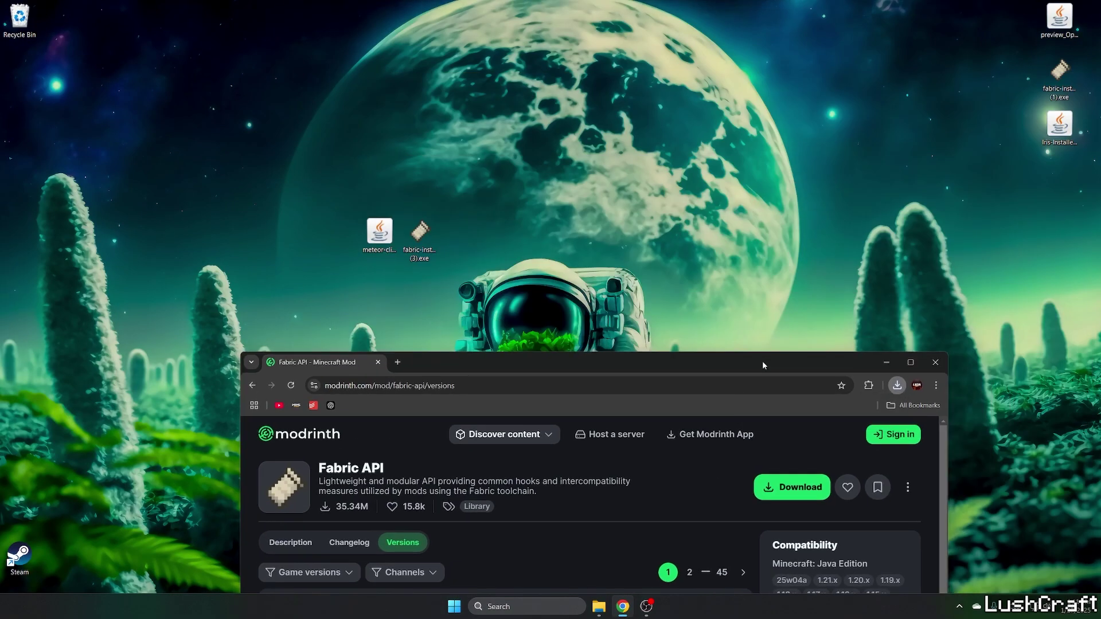
left_click(898, 386)
left_click_drag(817, 94, 379, 241)
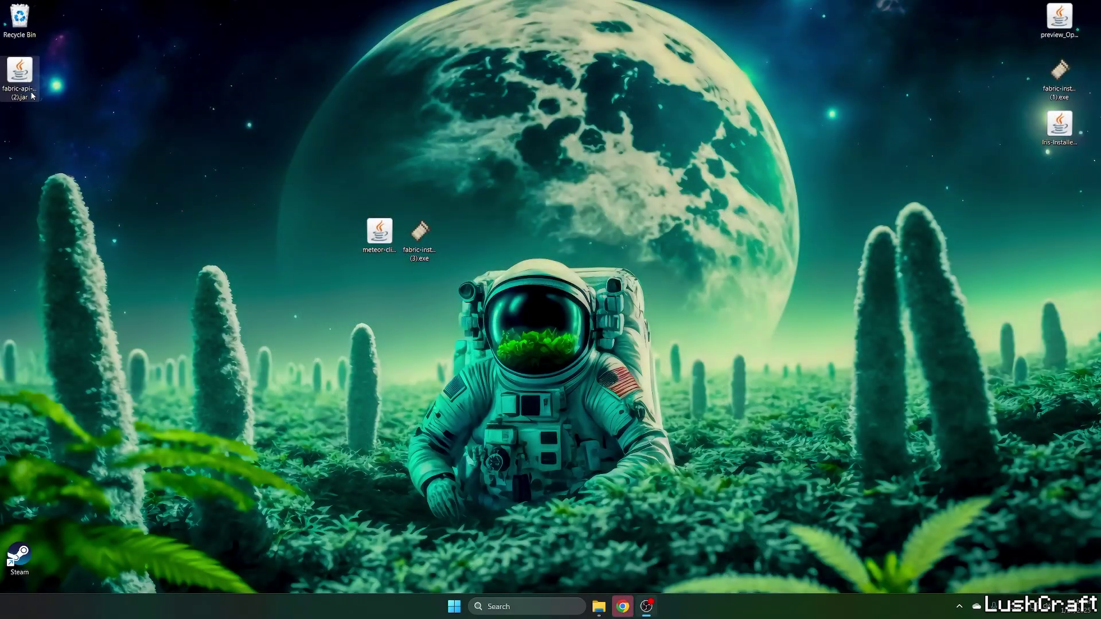
left_click_drag(20, 73, 456, 232)
left_click_drag(340, 207, 481, 276)
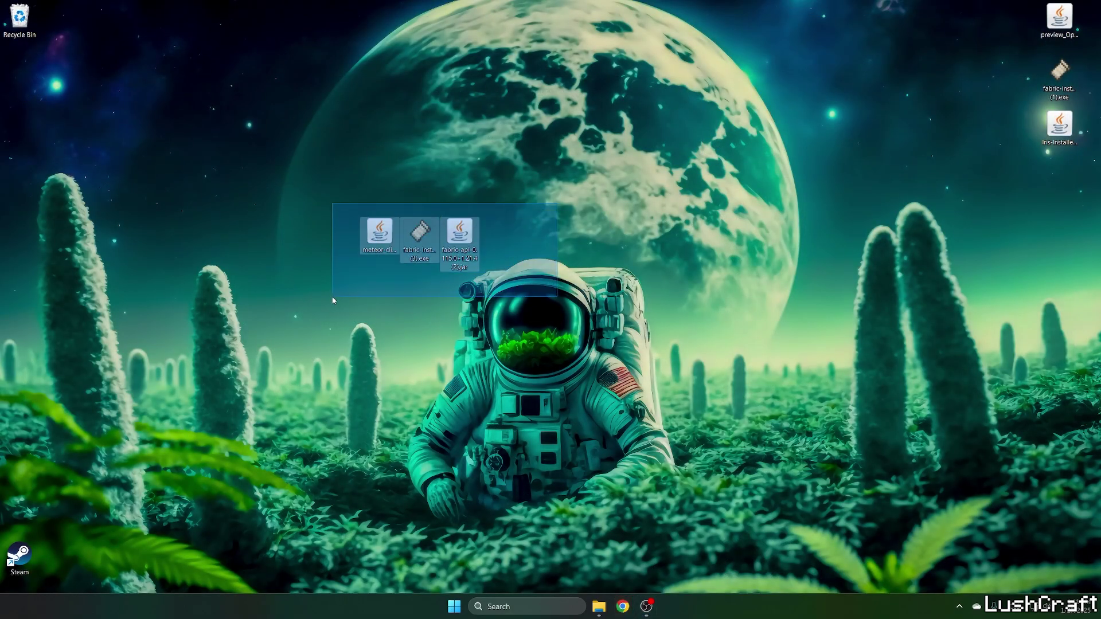
- Open the .minecraft\mods folder inside AppData Roaming in File Explorer
key("super+s")
type("%appdata%")
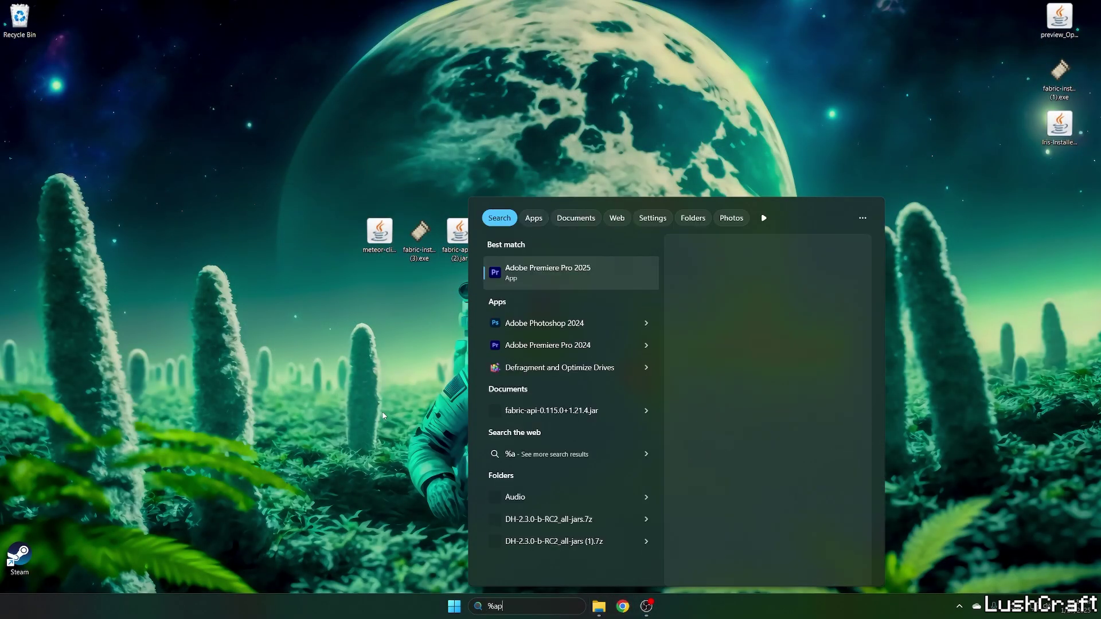
key("Return")
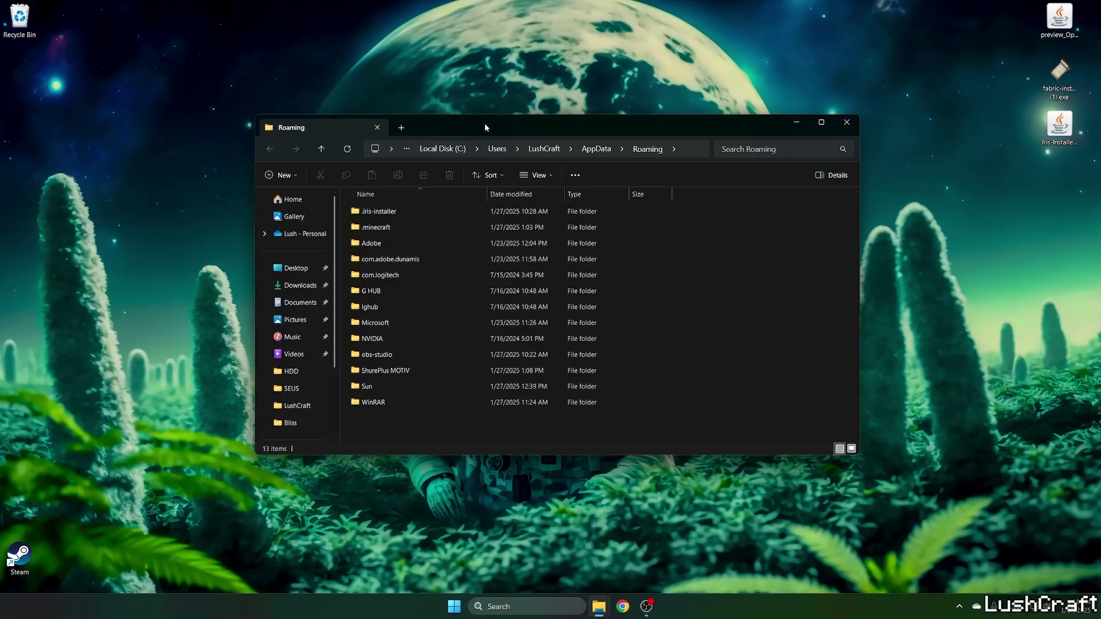
left_click_drag(484, 123, 853, 146)
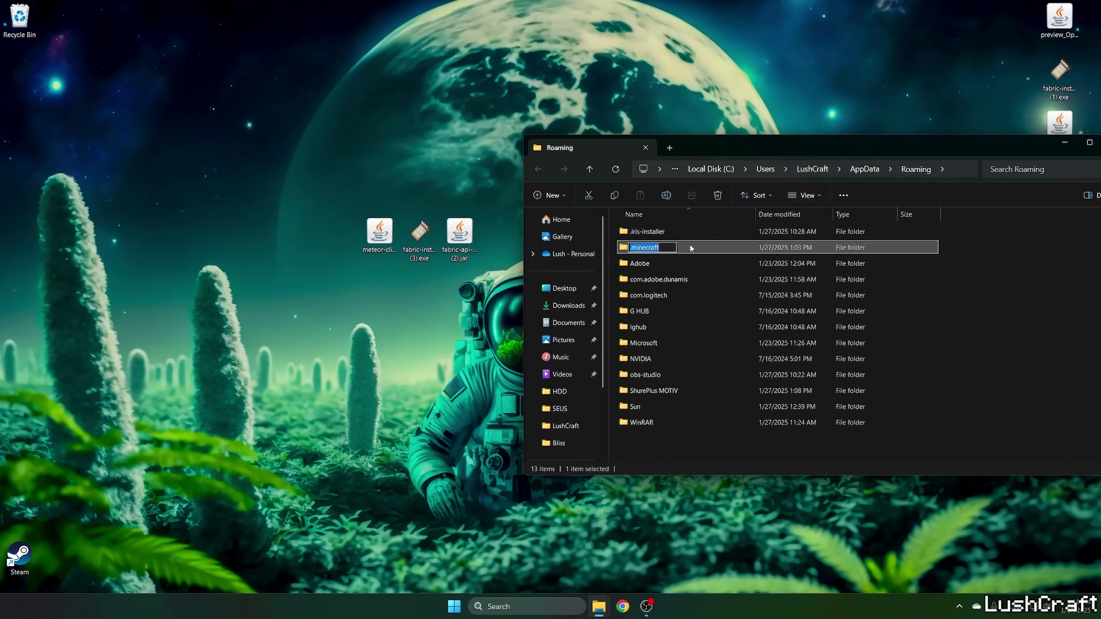
double_click(663, 251)
left_click(653, 346)
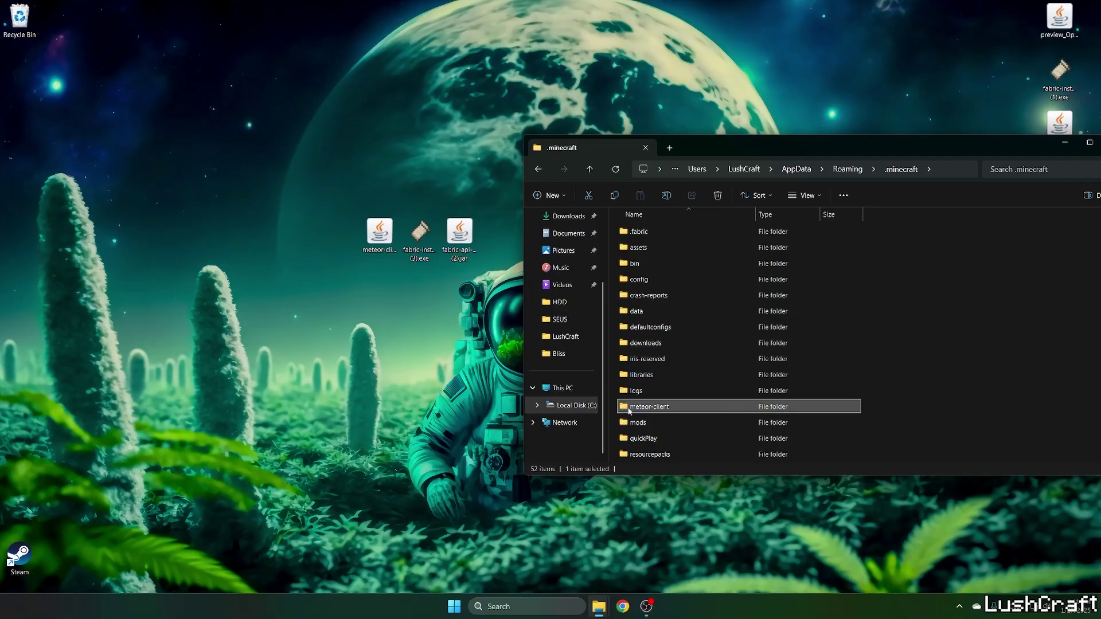
double_click(650, 422)
- Delete the old jars from mods and move in the fabric-api and meteor-client jars
left_click_drag(659, 283, 662, 245)
key("Delete")
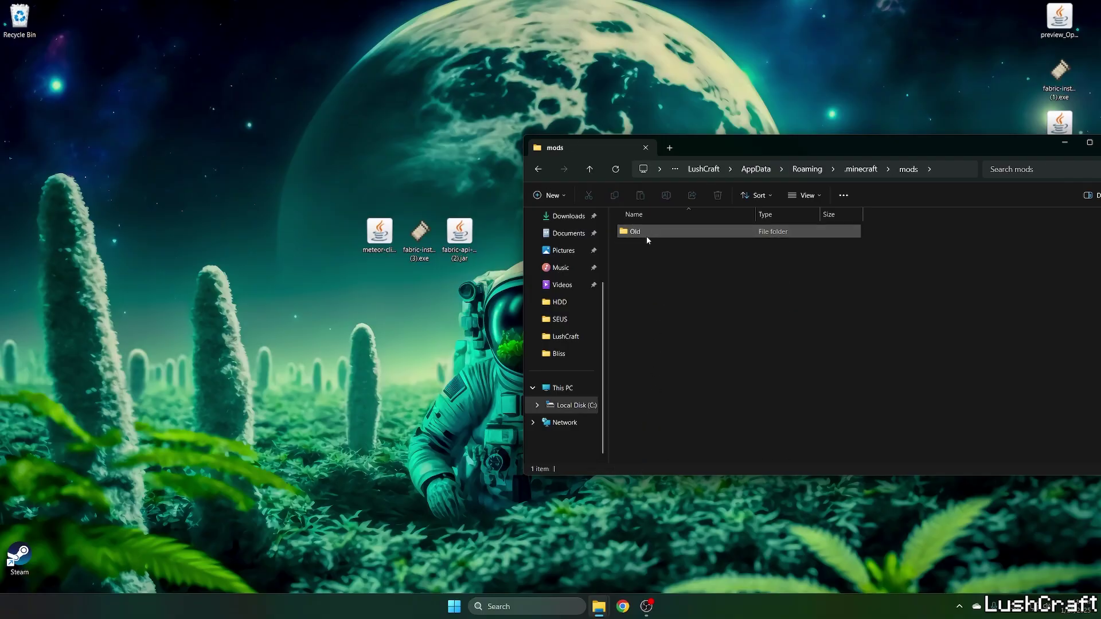
left_click(462, 232)
left_click_drag(461, 232, 731, 284)
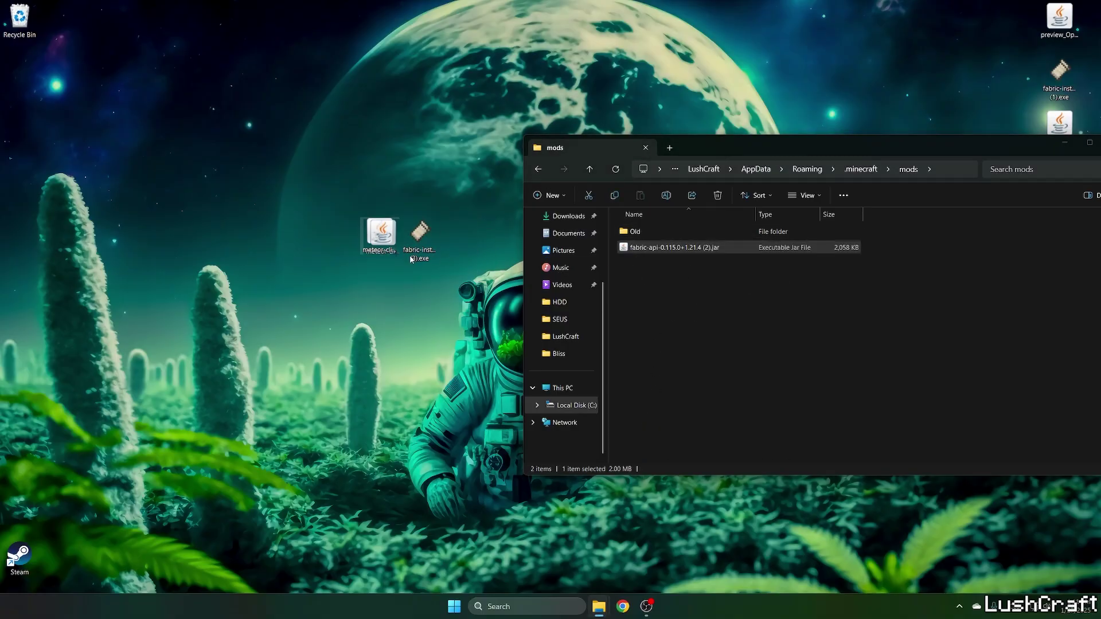
left_click_drag(379, 232, 713, 288)
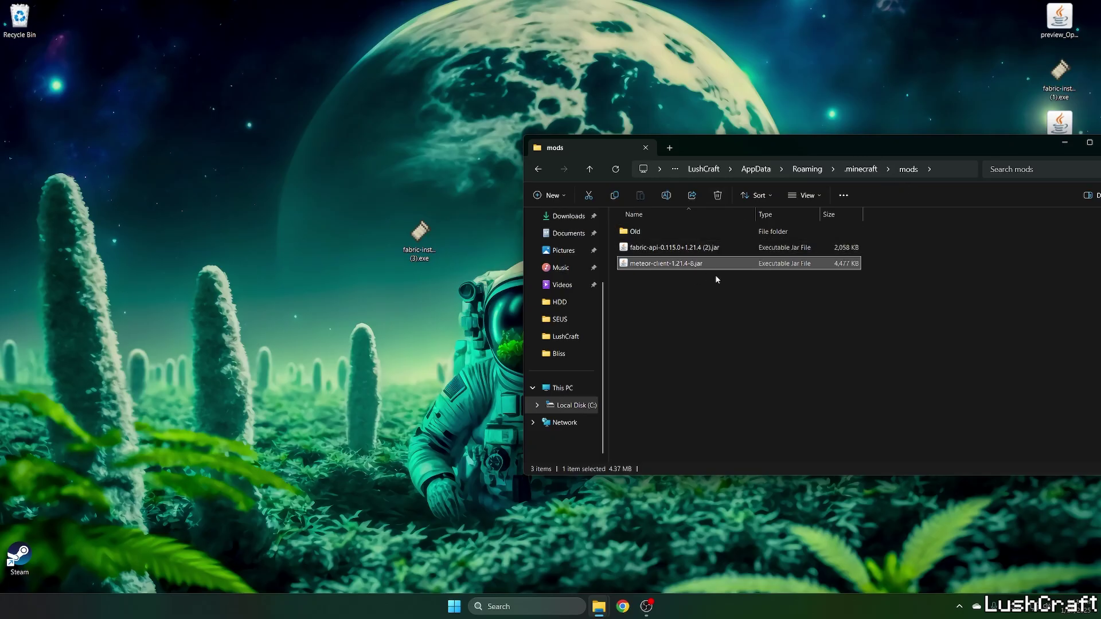
- Go back to .minecraft and open the versions folder
left_click(537, 170)
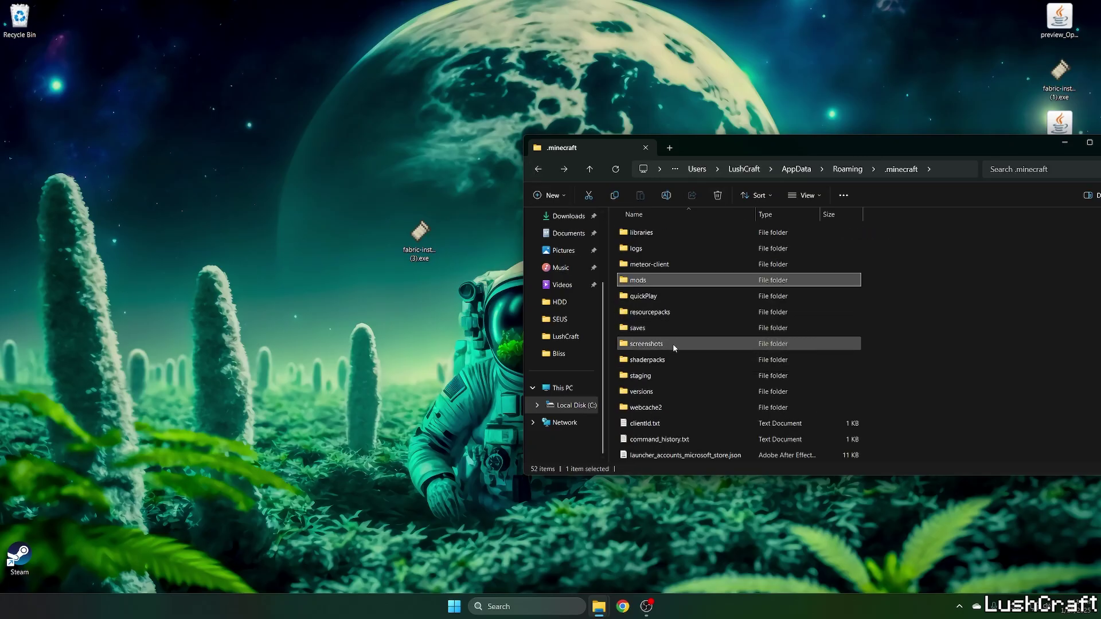
double_click(662, 314)
left_click(421, 235)
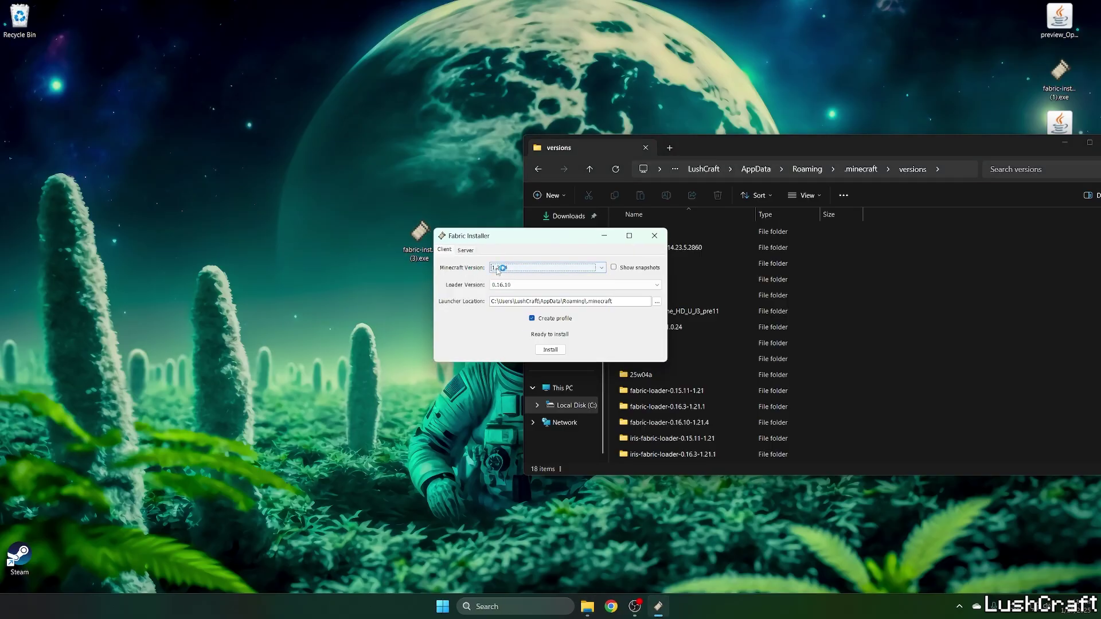
- Install Fabric Loader 0.16.10 with Minecraft Version kept at 1.21.4
left_click(500, 268)
key("Return")
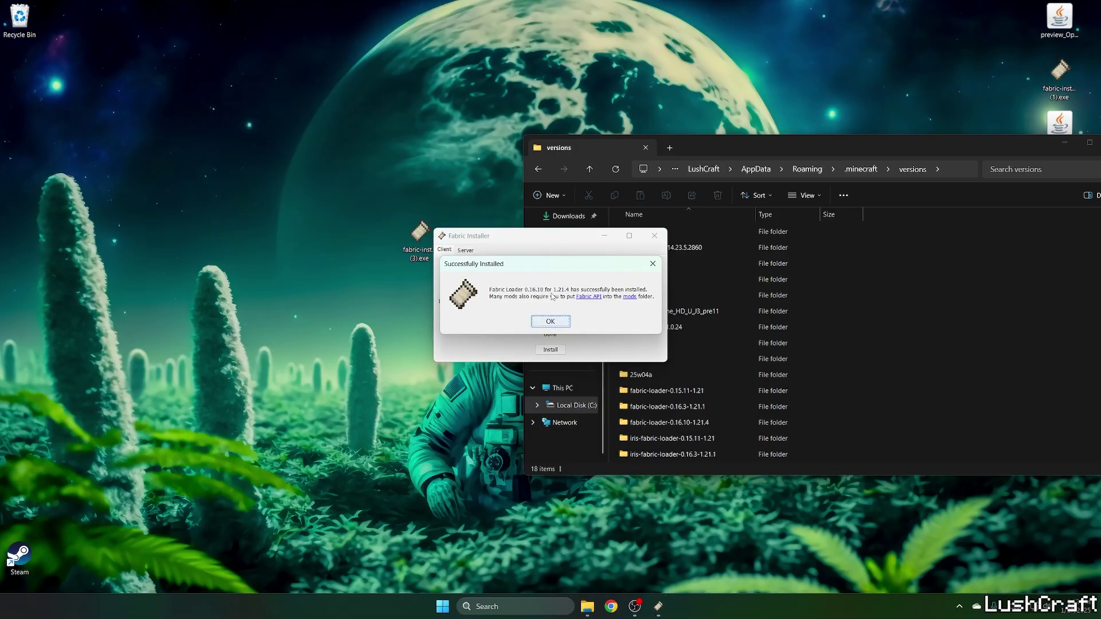
- Close the Fabric Installer and check the new fabric-loader-0.16.10-1.21.4 folder in versions
left_click(559, 321)
left_click(653, 236)
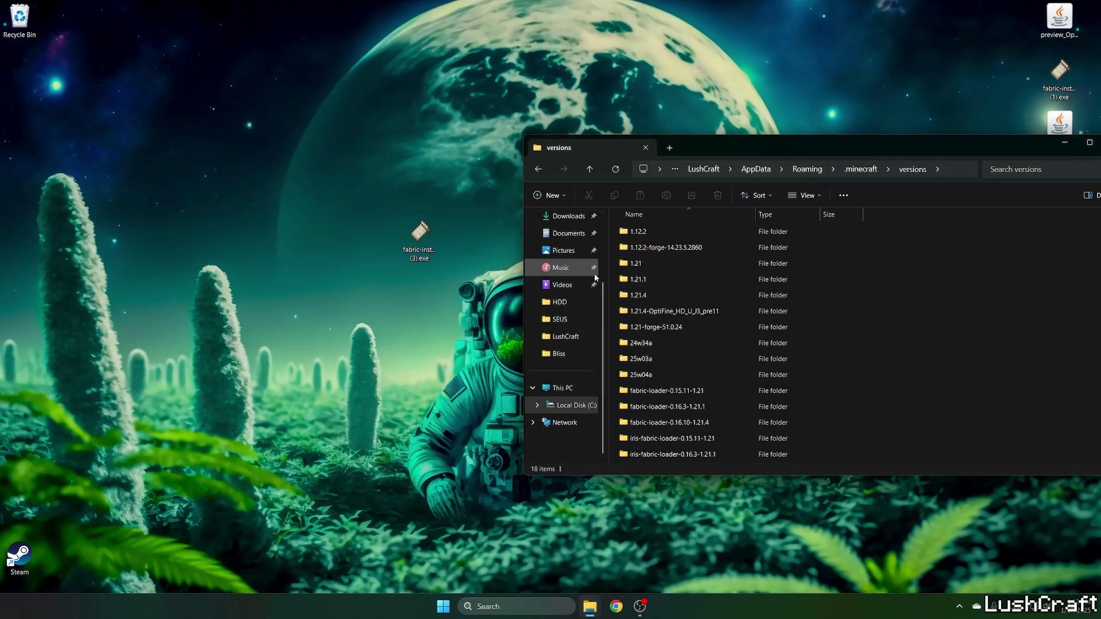
left_click(622, 378)
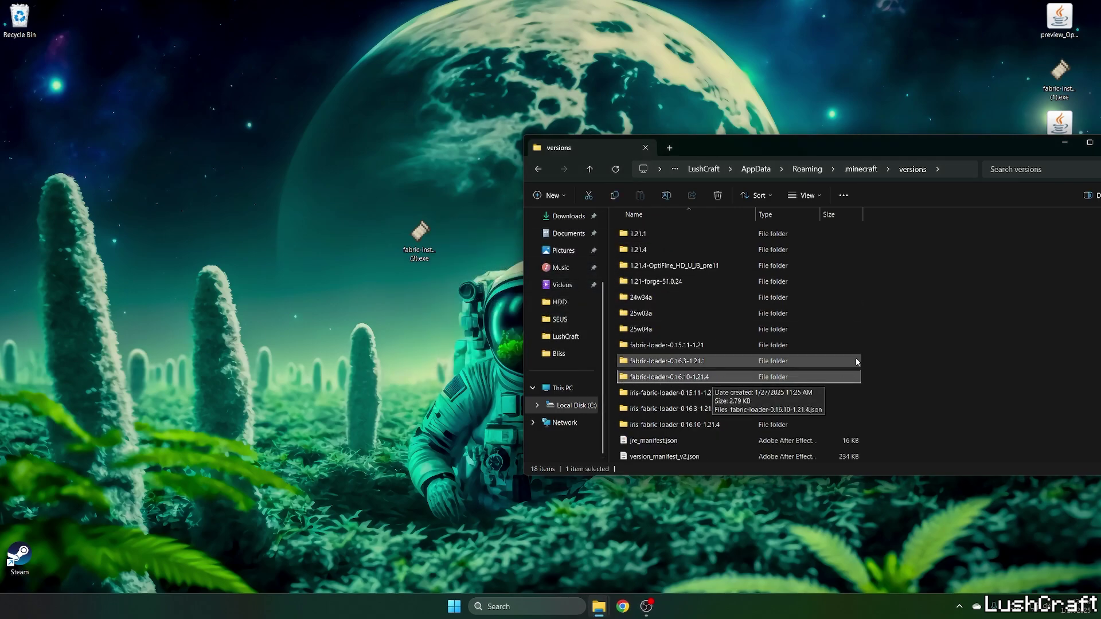
left_click_drag(663, 136, 419, 111)
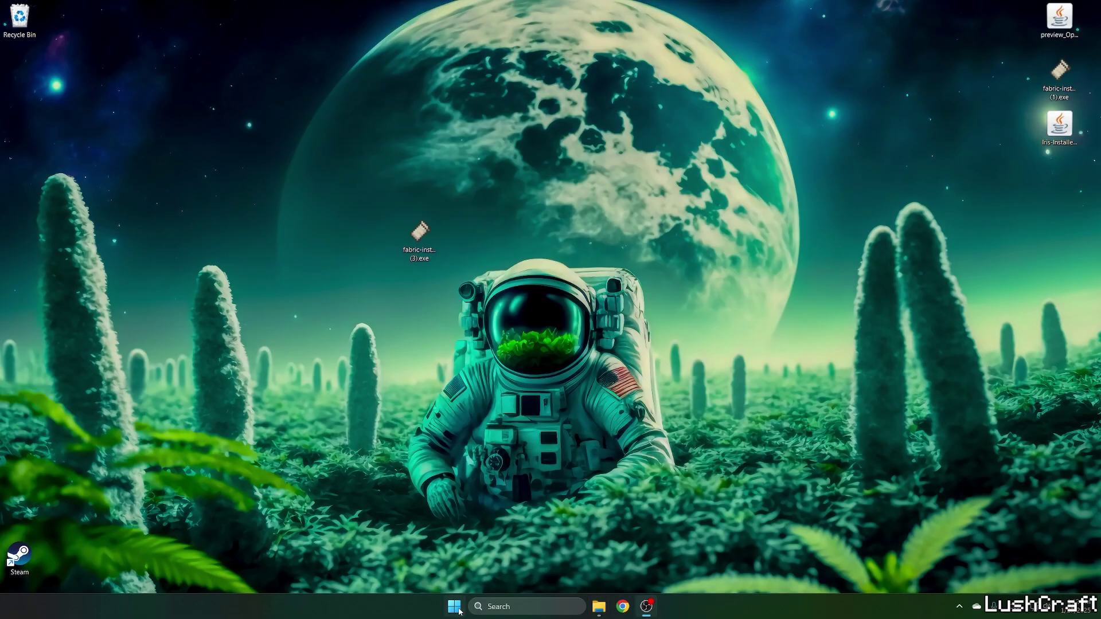
- Start Minecraft Launcher from Start and select the fabric-loader-1.21.4 installation
left_click(447, 606)
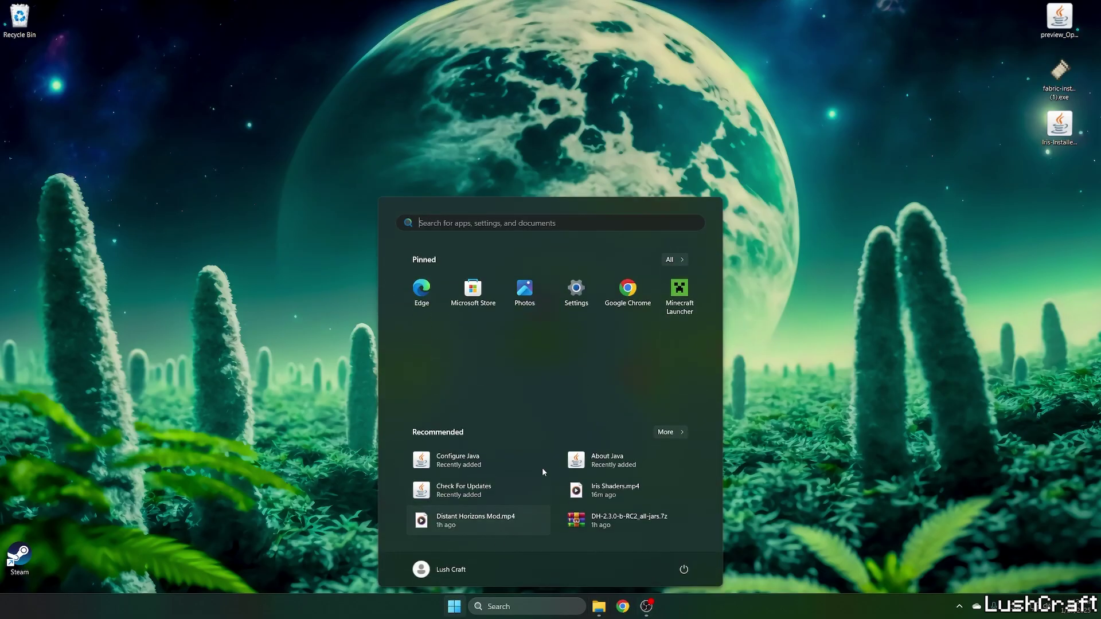
left_click(730, 279)
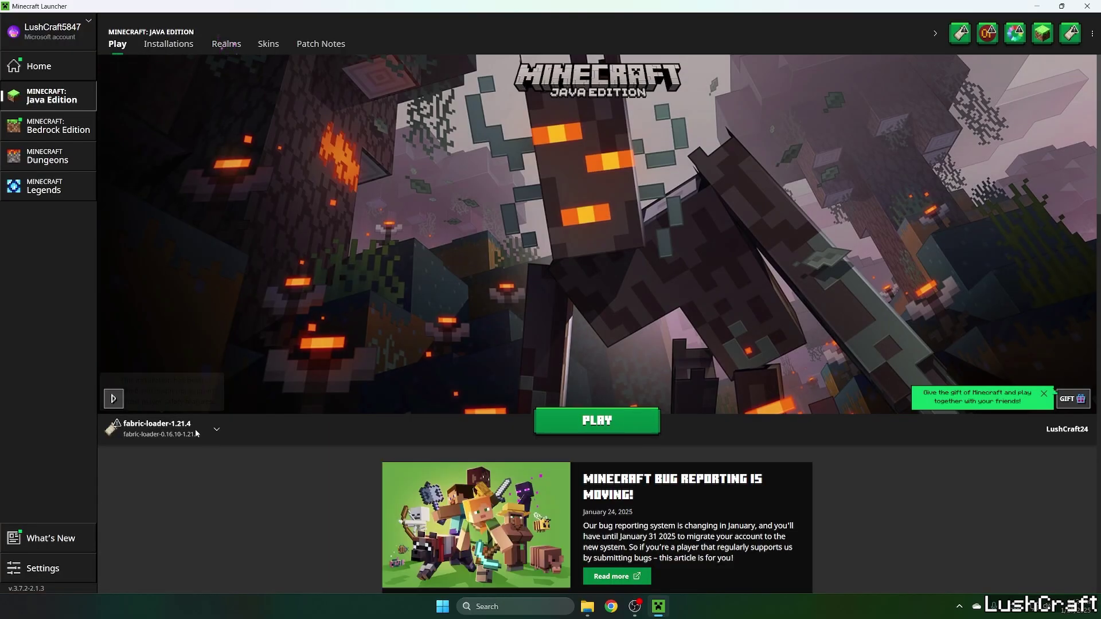
left_click(153, 430)
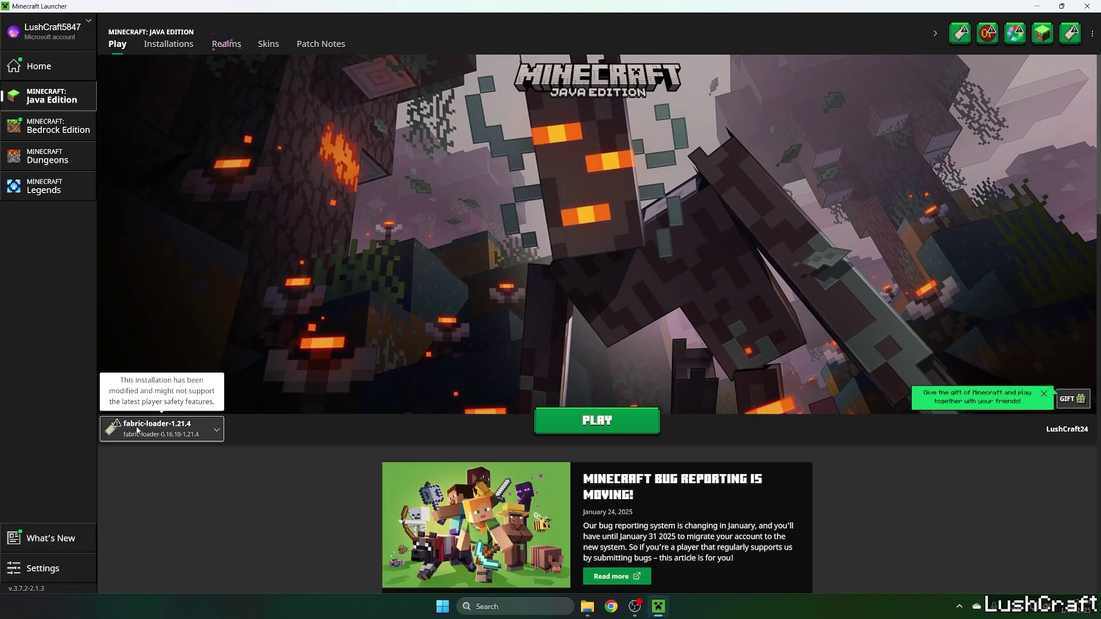
- Play the fabric-loader-1.21.4 profile and maximize the Minecraft window once it loads
left_click(565, 421)
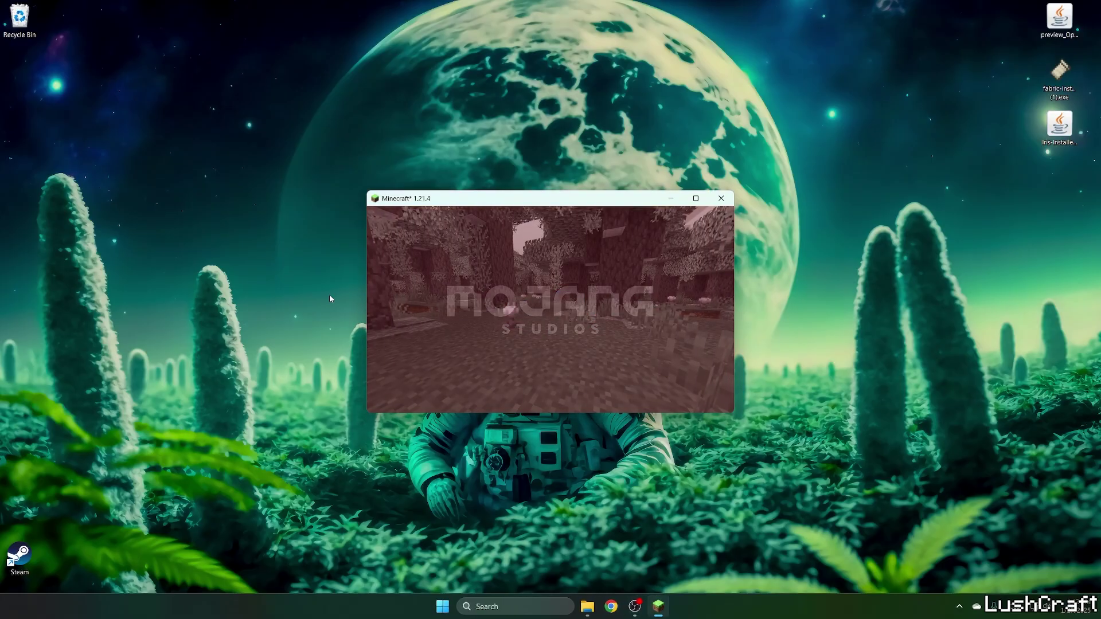
left_click(695, 199)
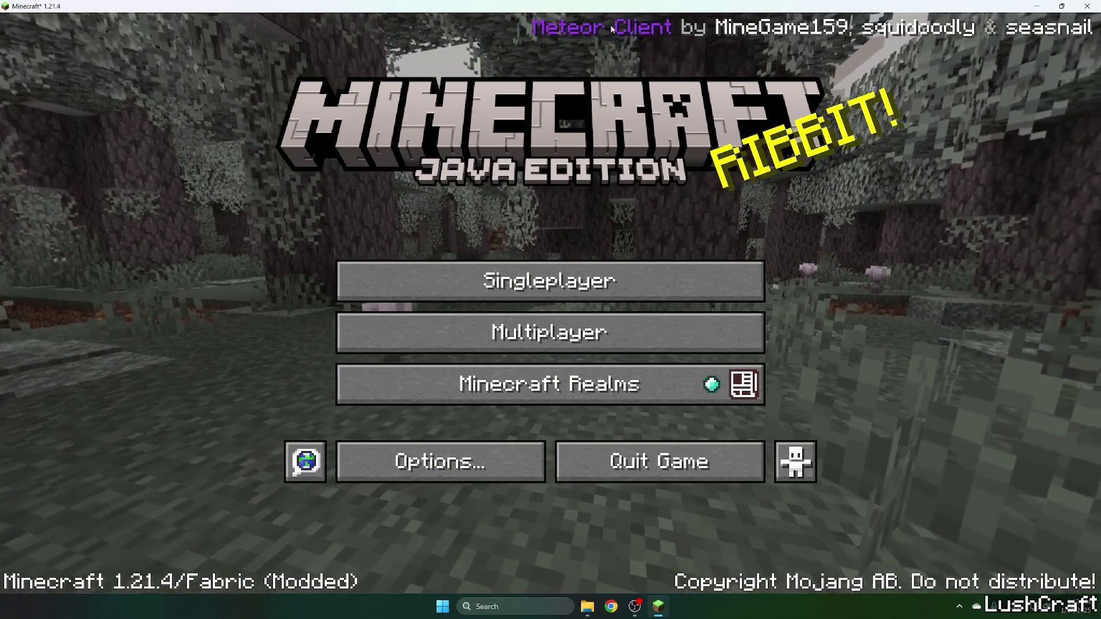
- Load the Village world, walk forward, and open Meteor's ClickGUI with Right Shift
left_click(550, 281)
left_click(299, 235)
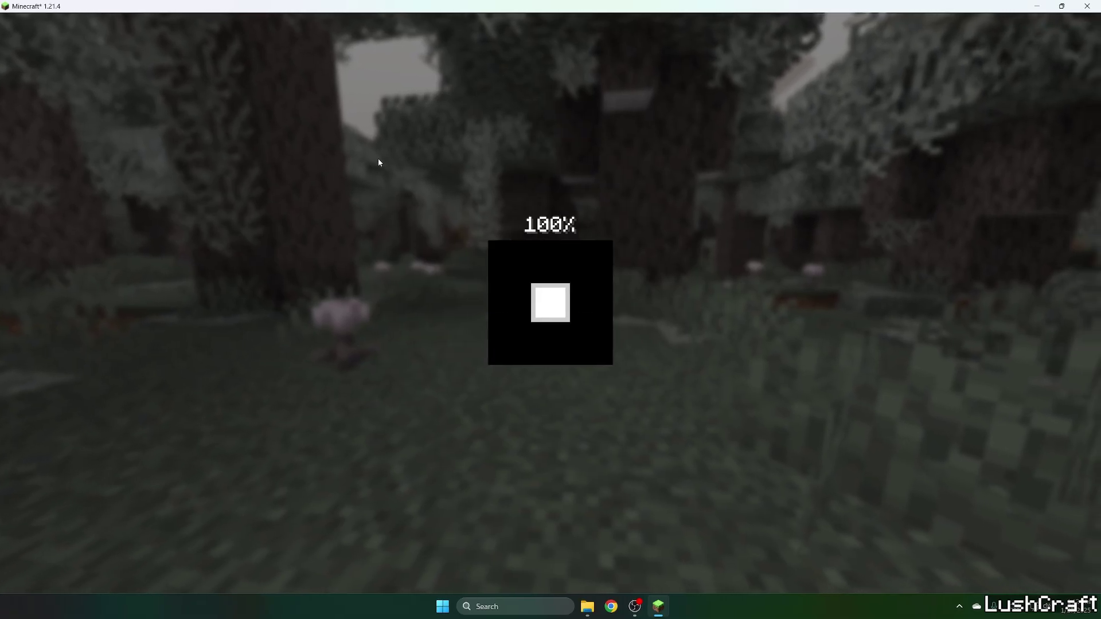
key("w")
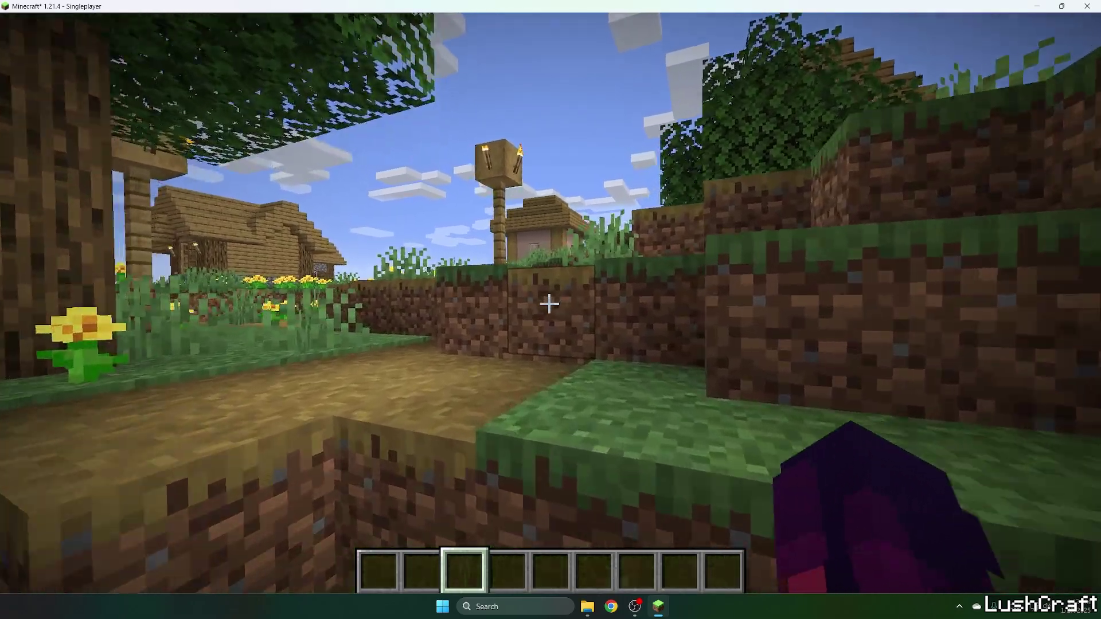
key("w")
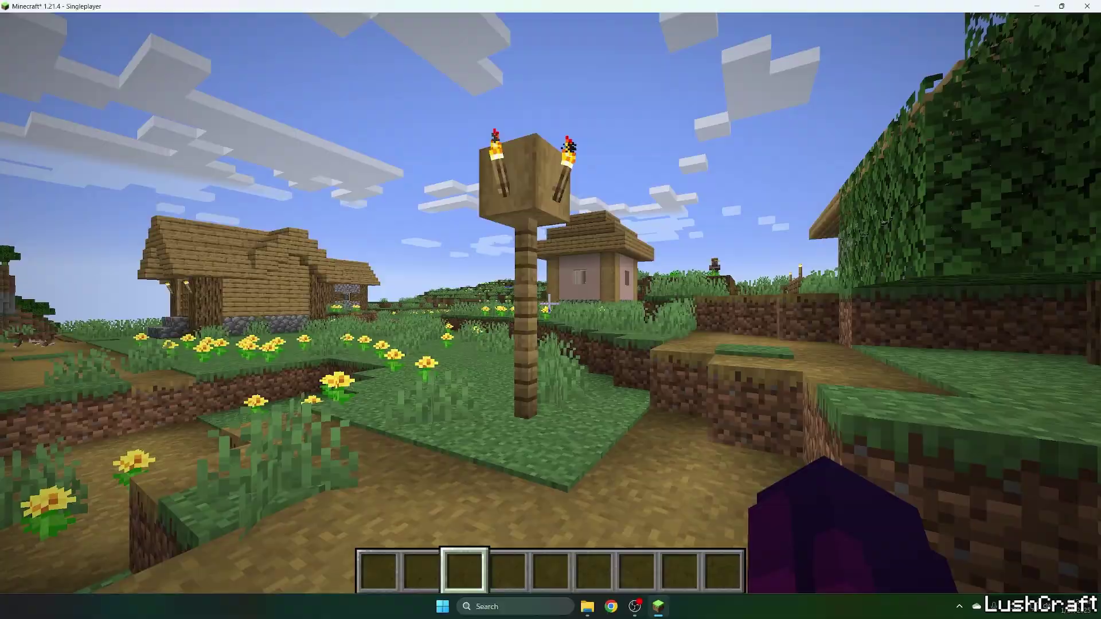
key("w")
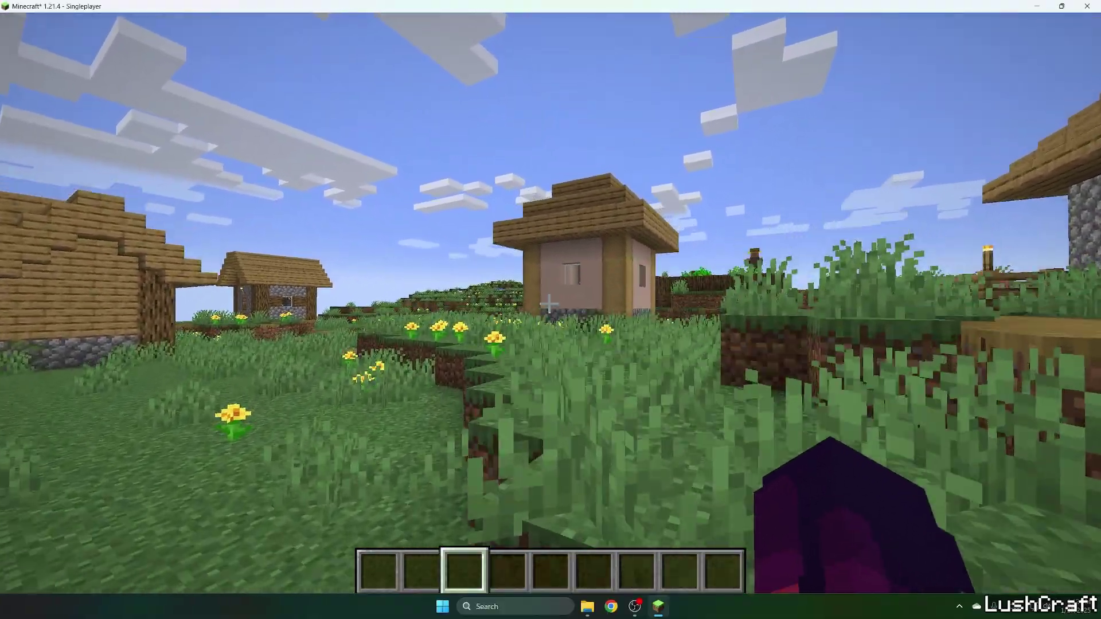
key("Shift_R")
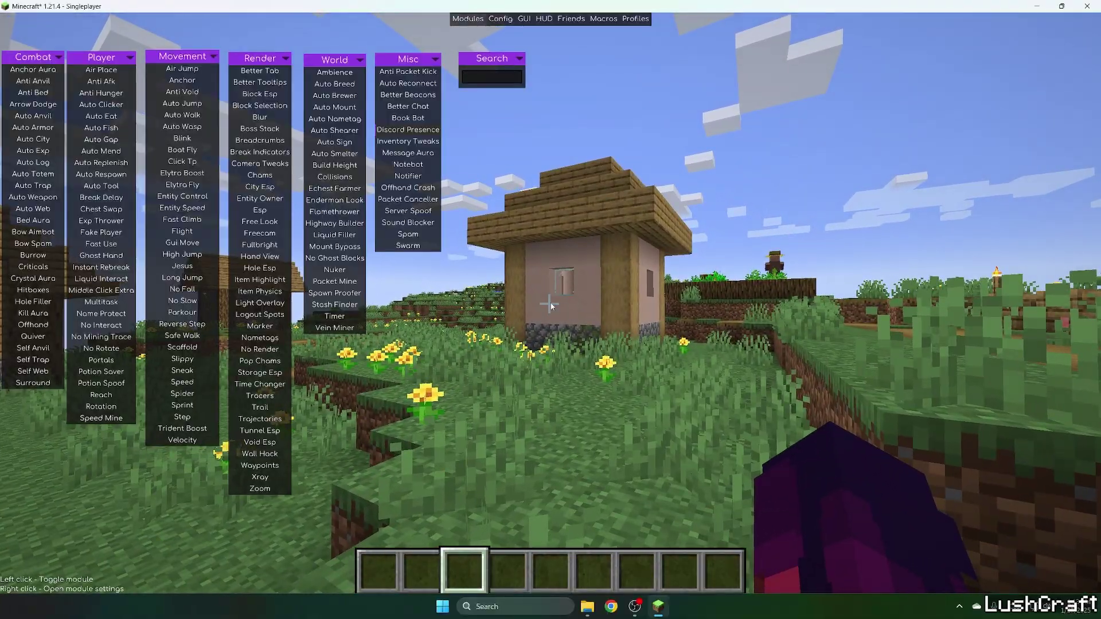
- Drag the Combat panel to the right side of the Meteor module menu and check the new layout
key("Escape")
key("Shift_R")
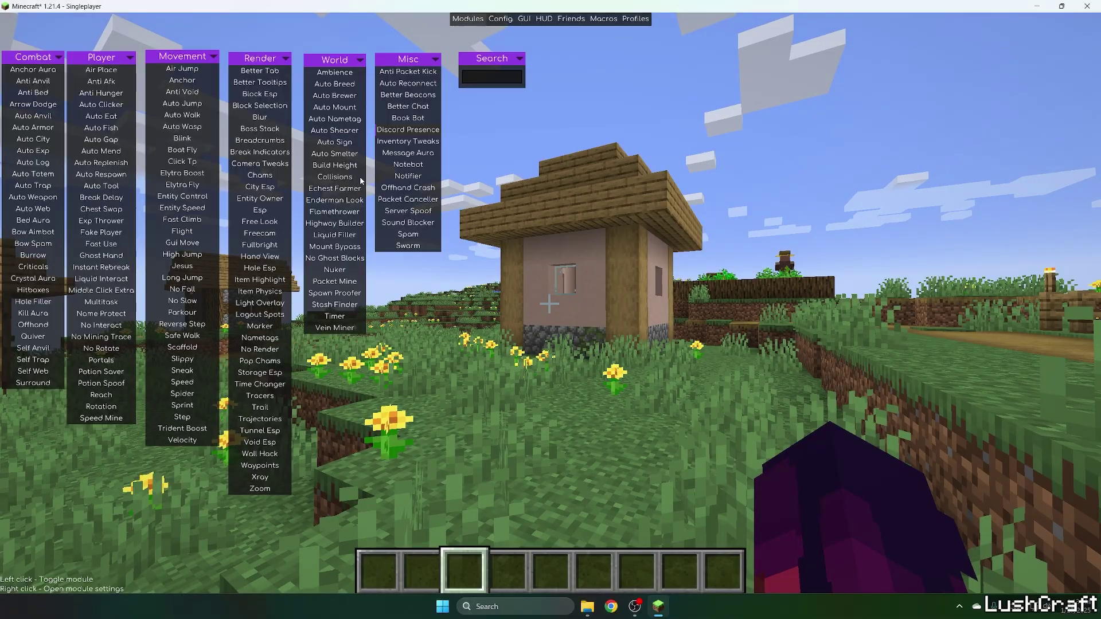
left_click_drag(39, 57, 698, 58)
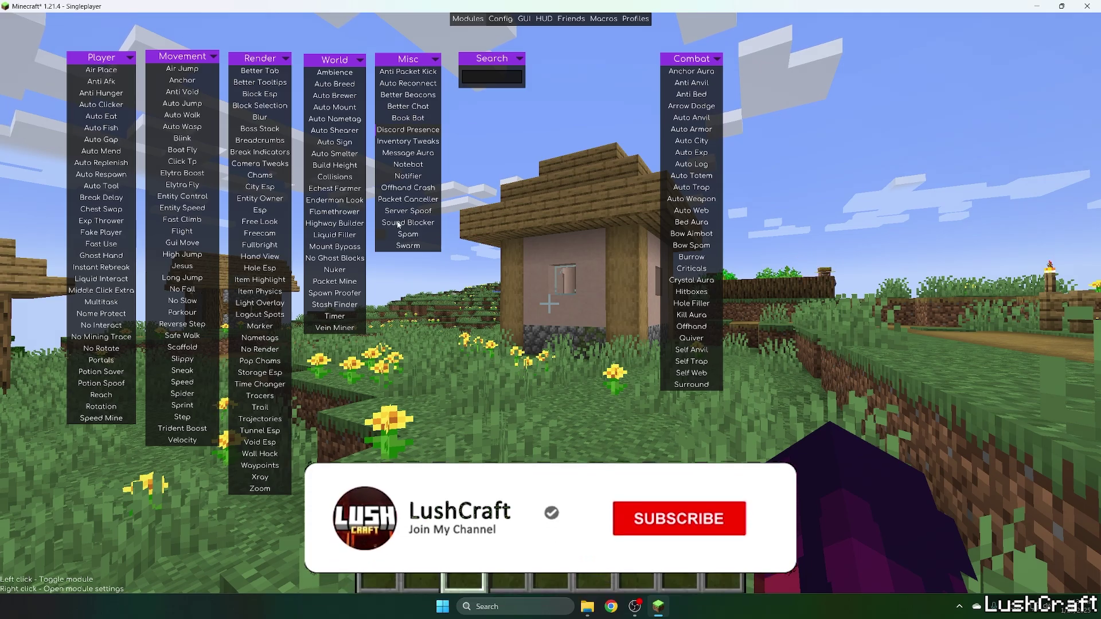
key("Escape")
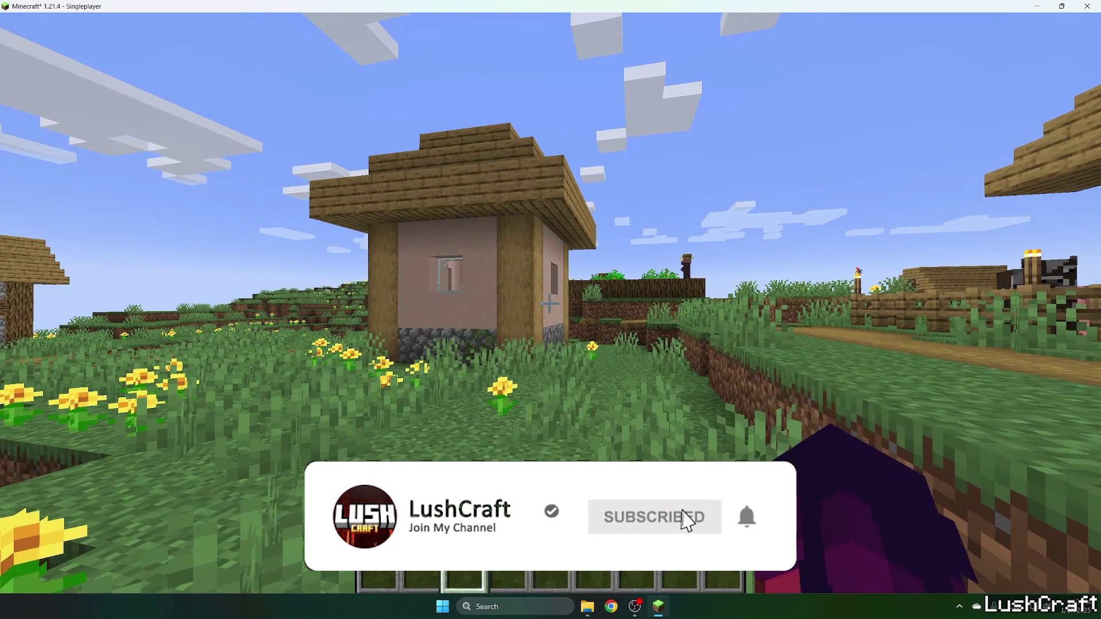
key("Shift_R")
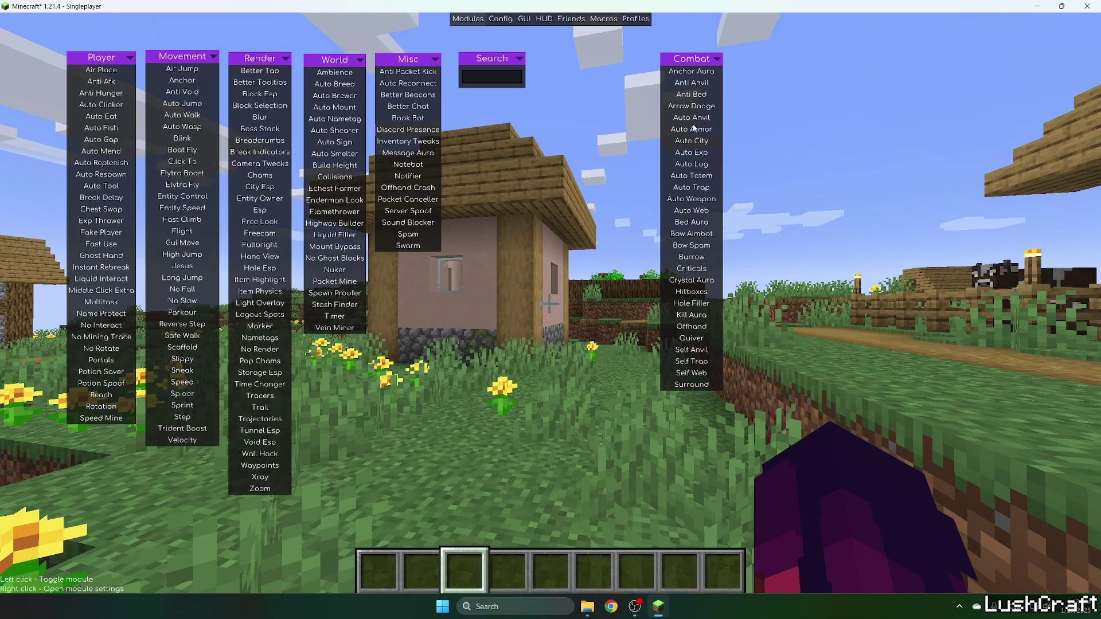
- Close the module menu, then view the survival inventory and close it
key("Escape")
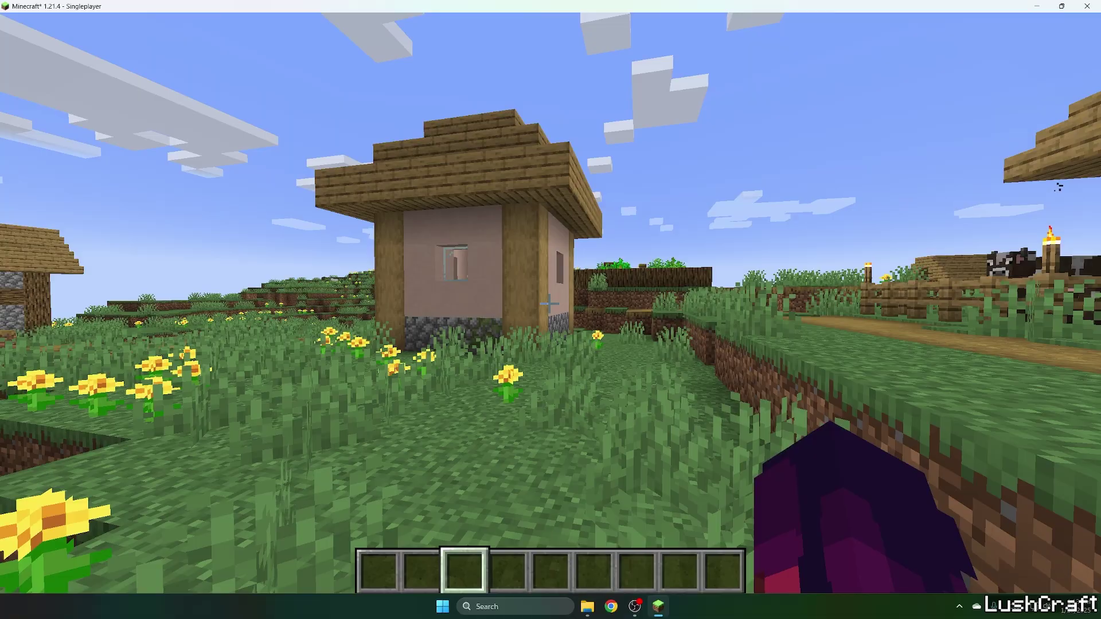
key("e")
left_click(729, 472)
key("Escape")
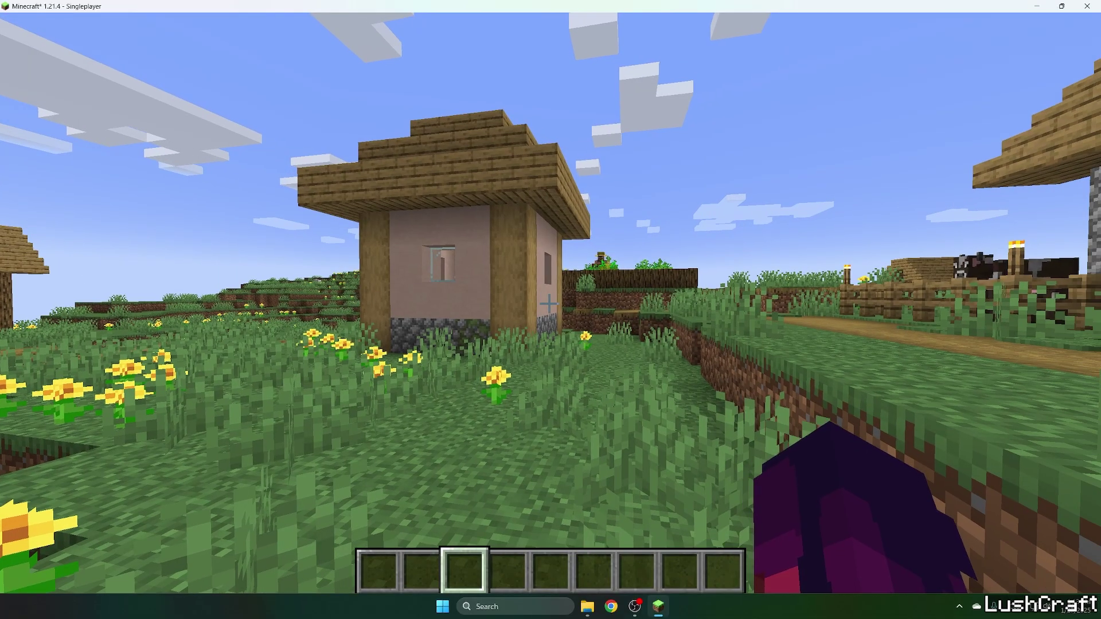
- Reopen and close the module menu, then walk forward along the village path
key("Shift_R")
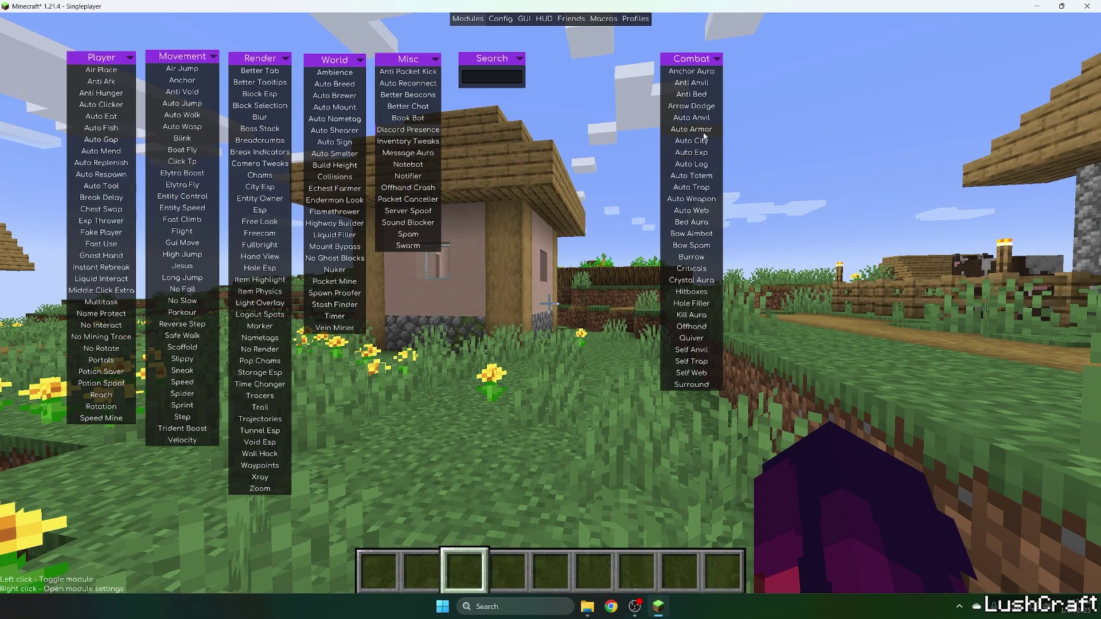
key("Escape")
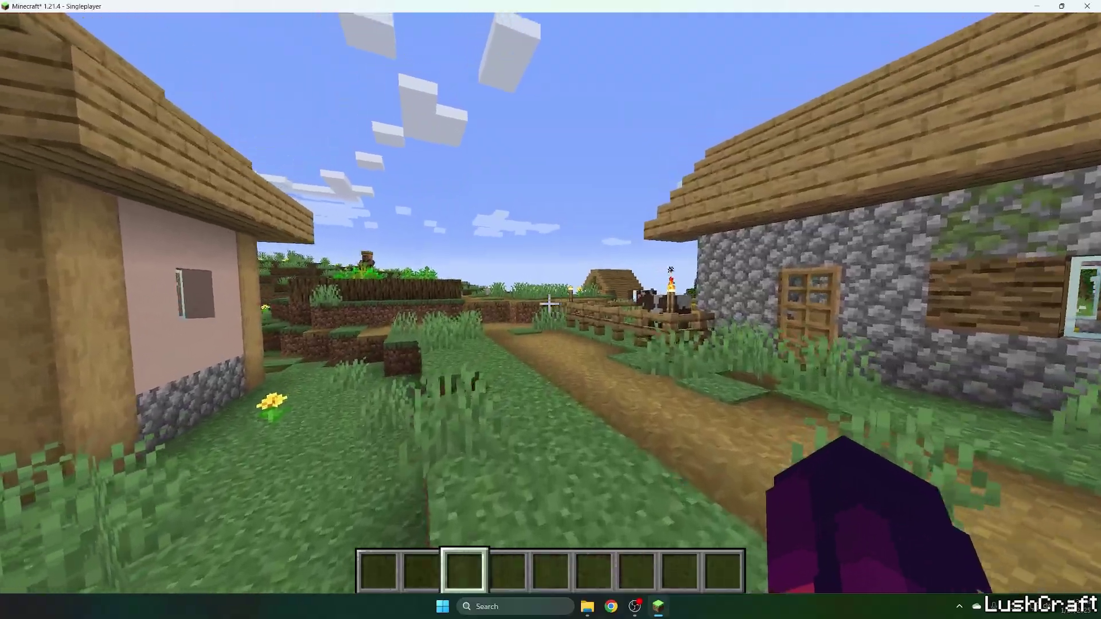
key("w")
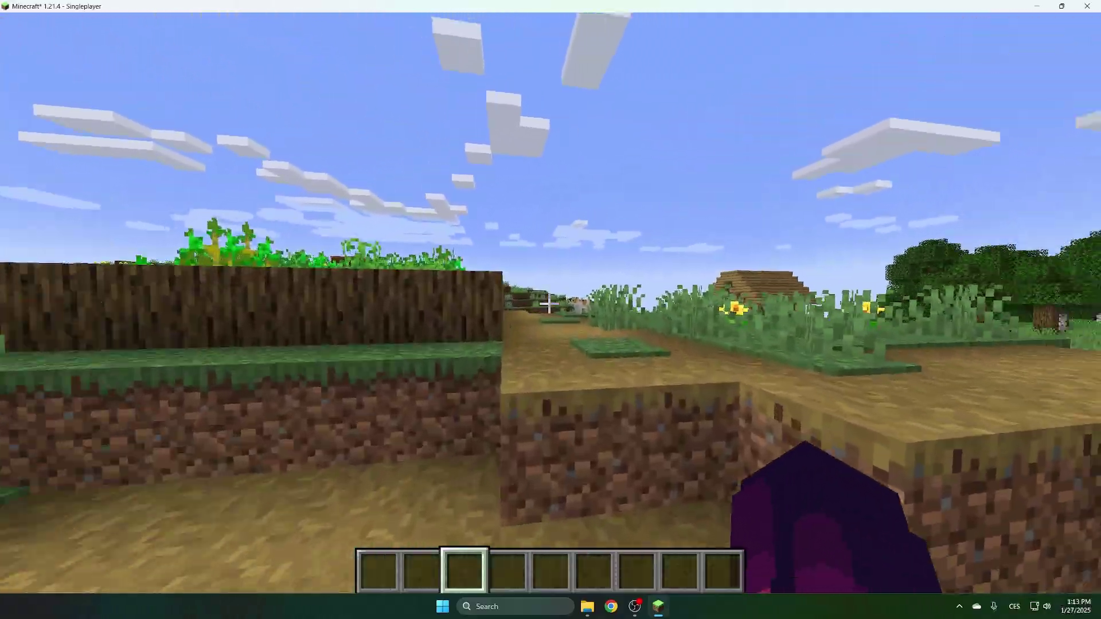